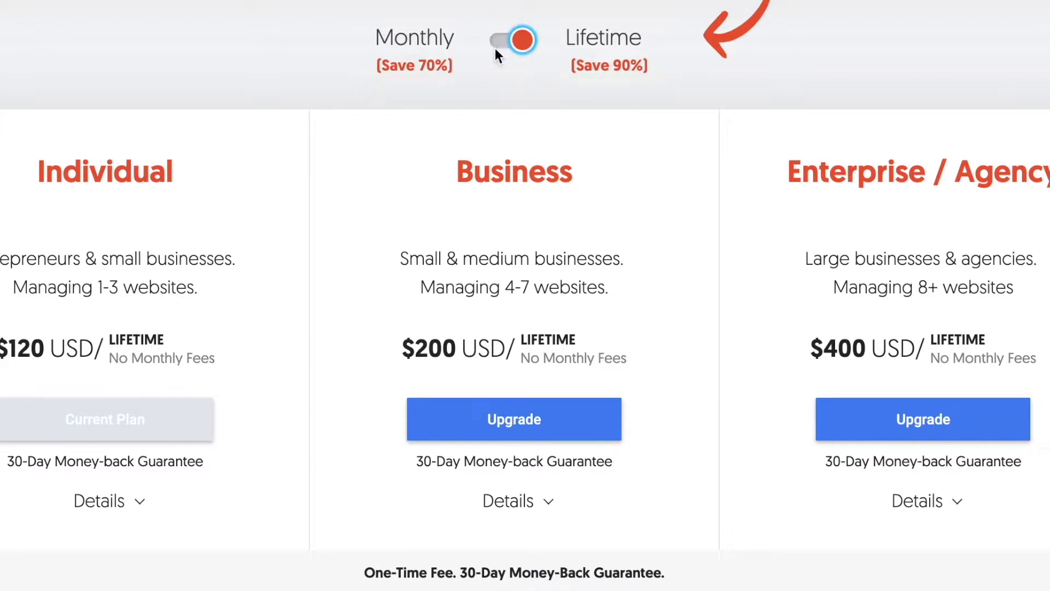
Compare the Individual, Business and Enterprise / Agency plan prices under monthly and lifetime billing.
click(498, 50)
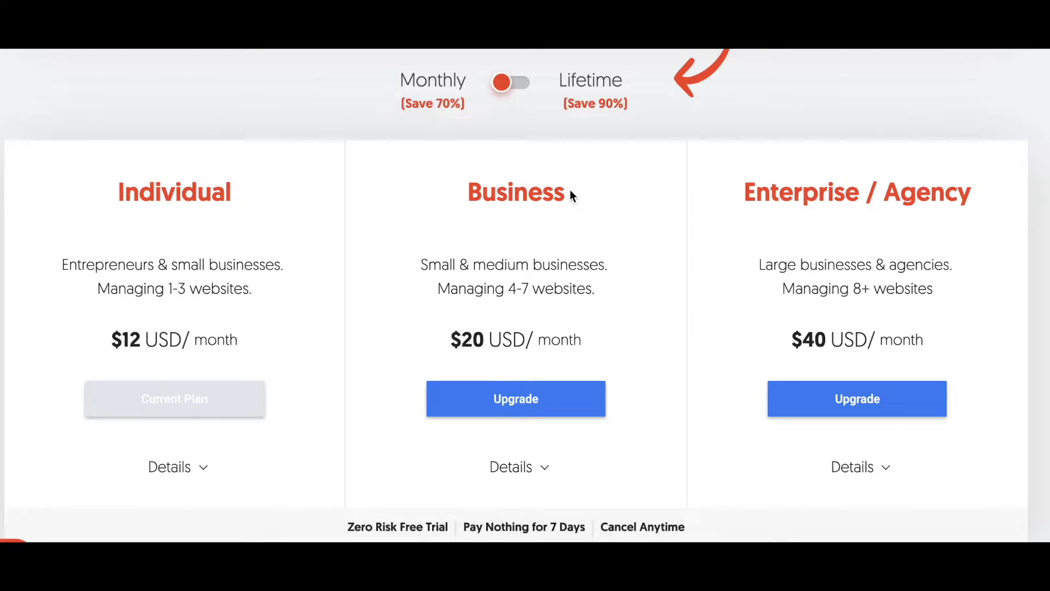
click(524, 88)
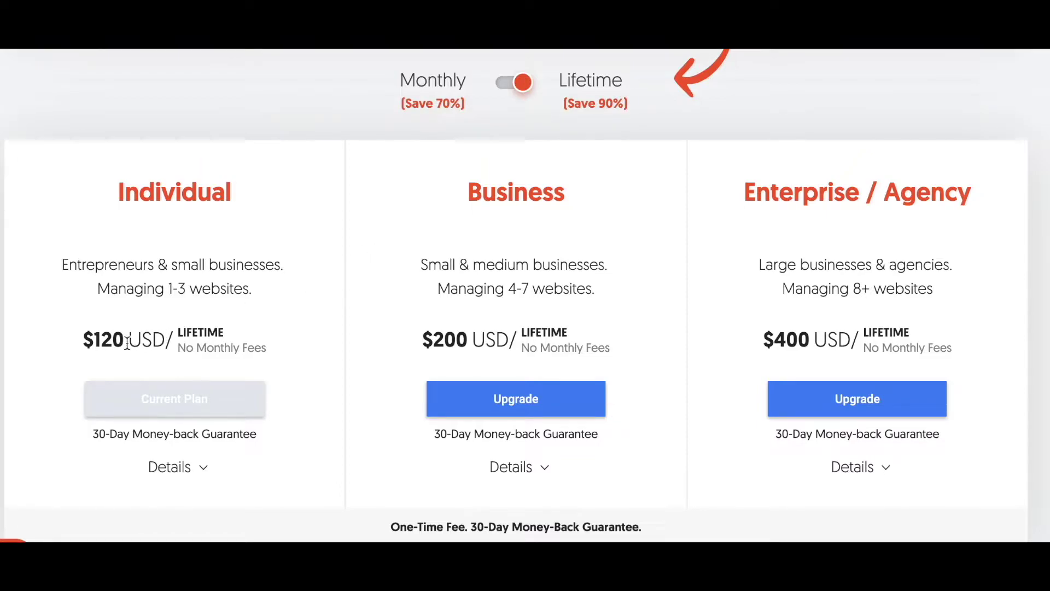
drag(173, 340, 89, 333)
click(88, 340)
click(89, 333)
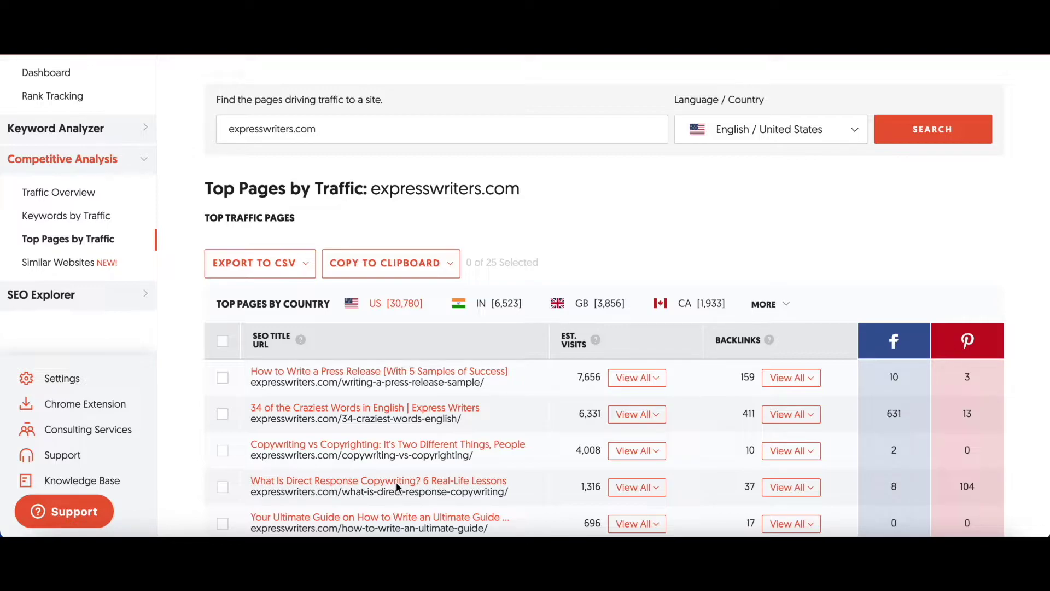
Browse the top traffic pages for expresswriters.com through the second page of results and return to the first.
scroll(398, 486, down, 4)
scroll(398, 486, down, 10)
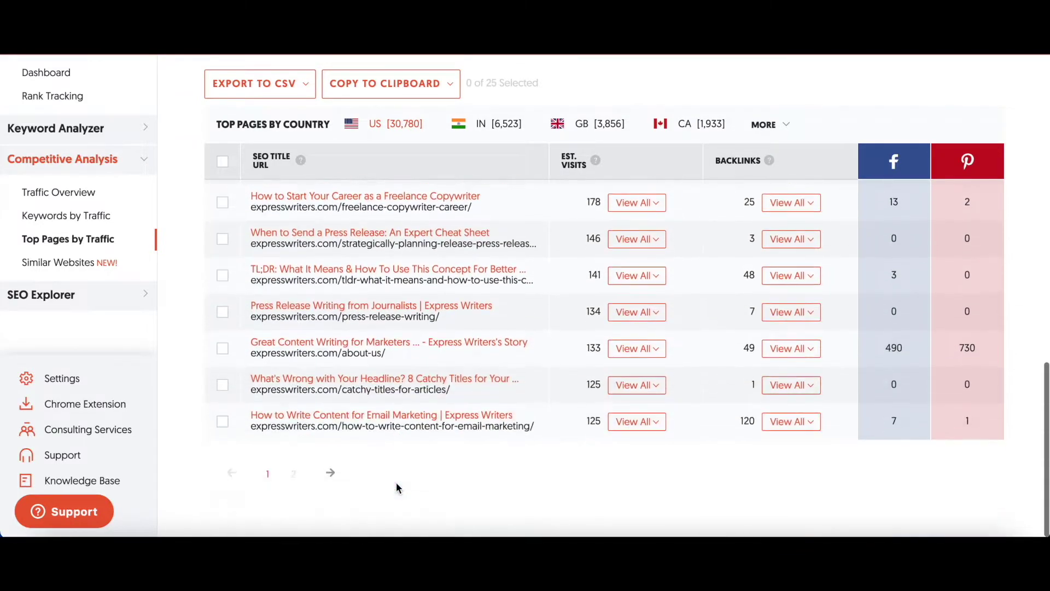
click(331, 473)
scroll(328, 472, down, 5)
scroll(329, 476, down, 10)
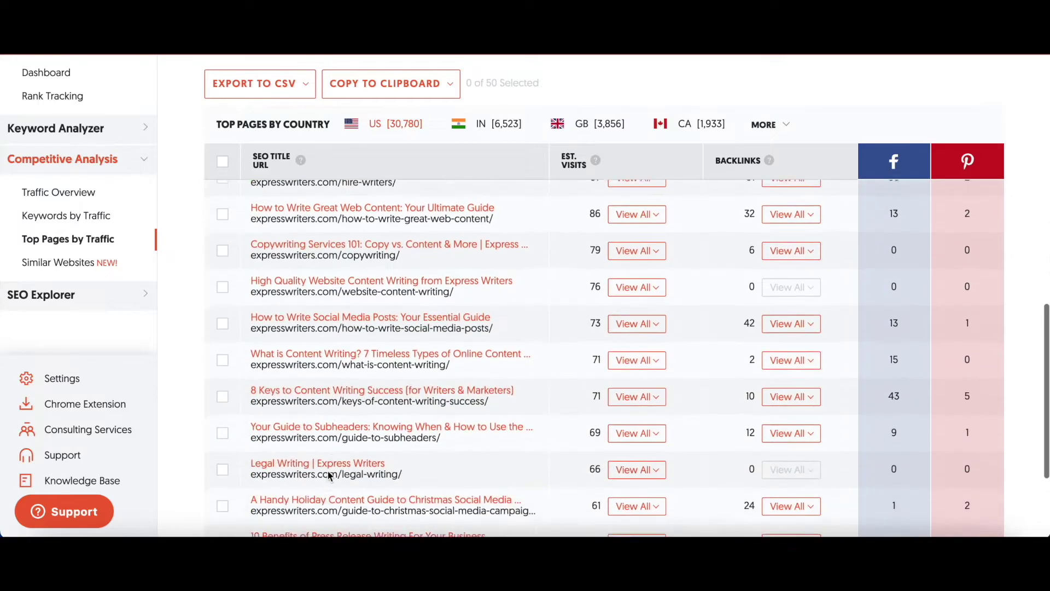
scroll(329, 475, down, 5)
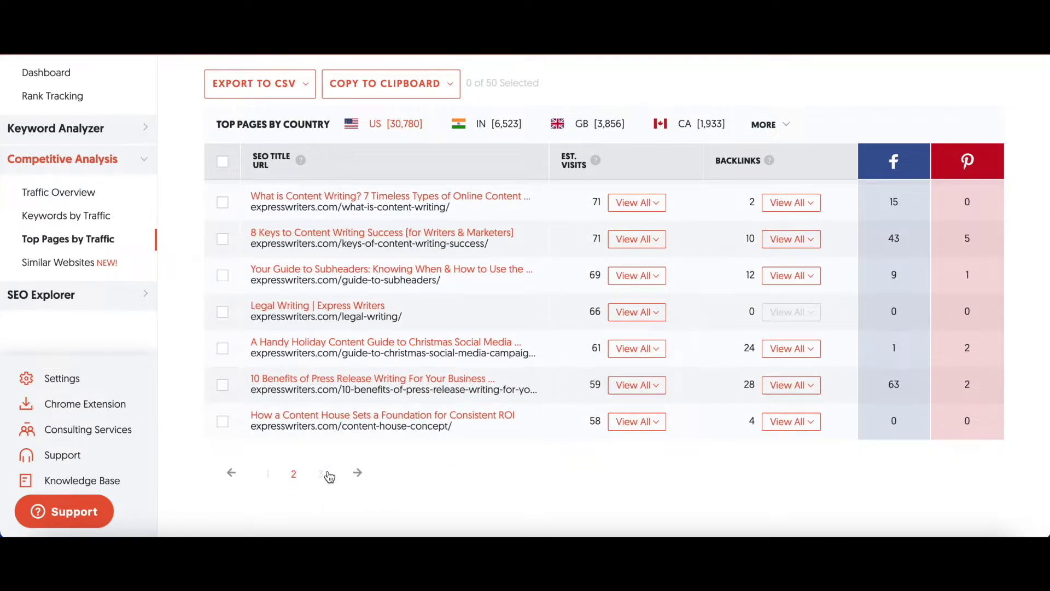
click(265, 474)
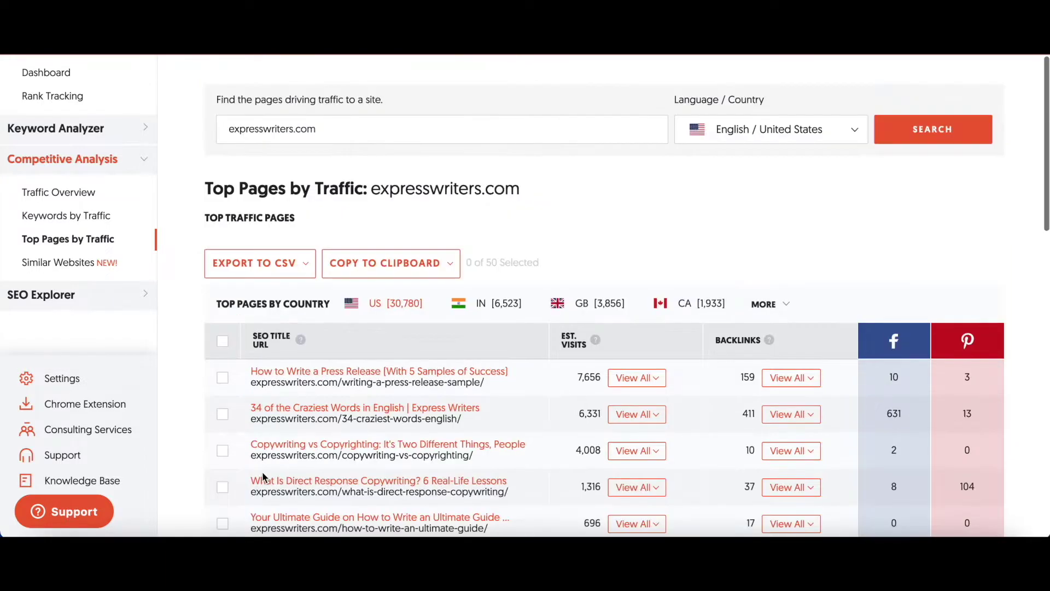
Examine the titles, estimated visits and backlinks of the highest-traffic expresswriters.com pages.
scroll(350, 463, down, 3)
scroll(350, 457, down, 2)
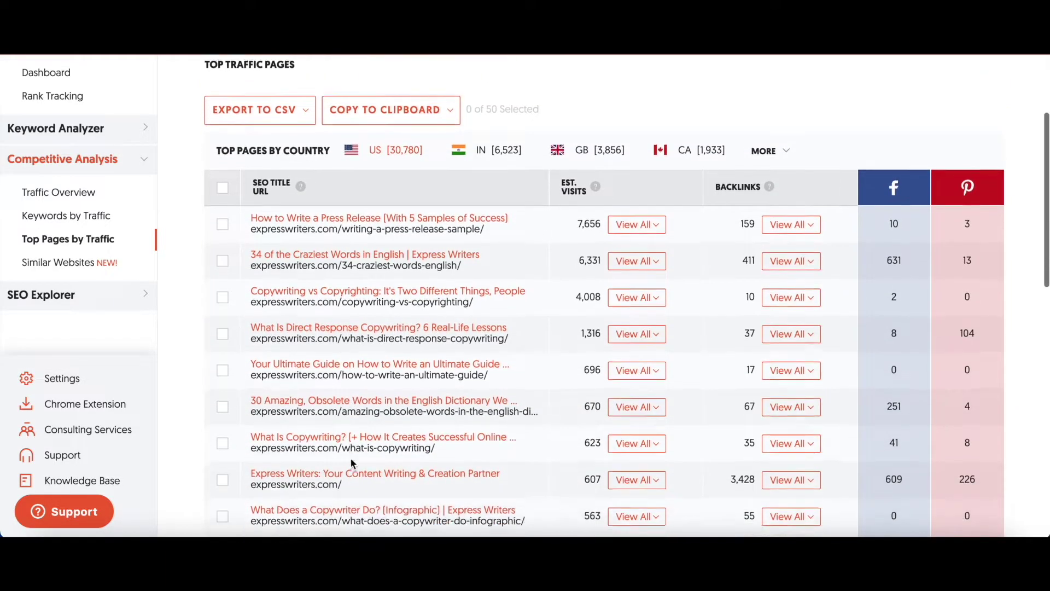
scroll(350, 457, up, 2)
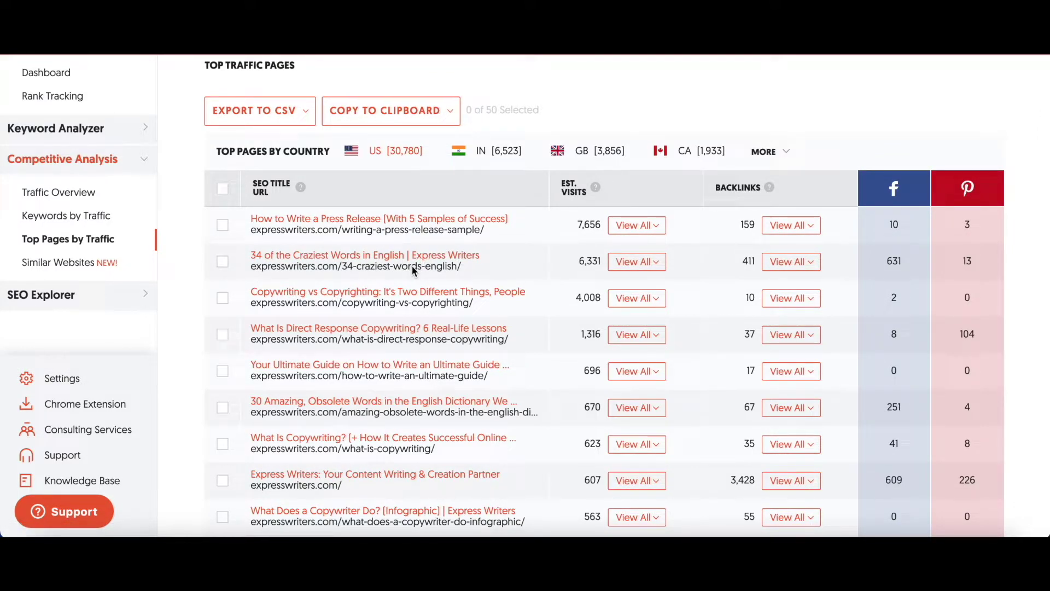
scroll(452, 273, up, 3)
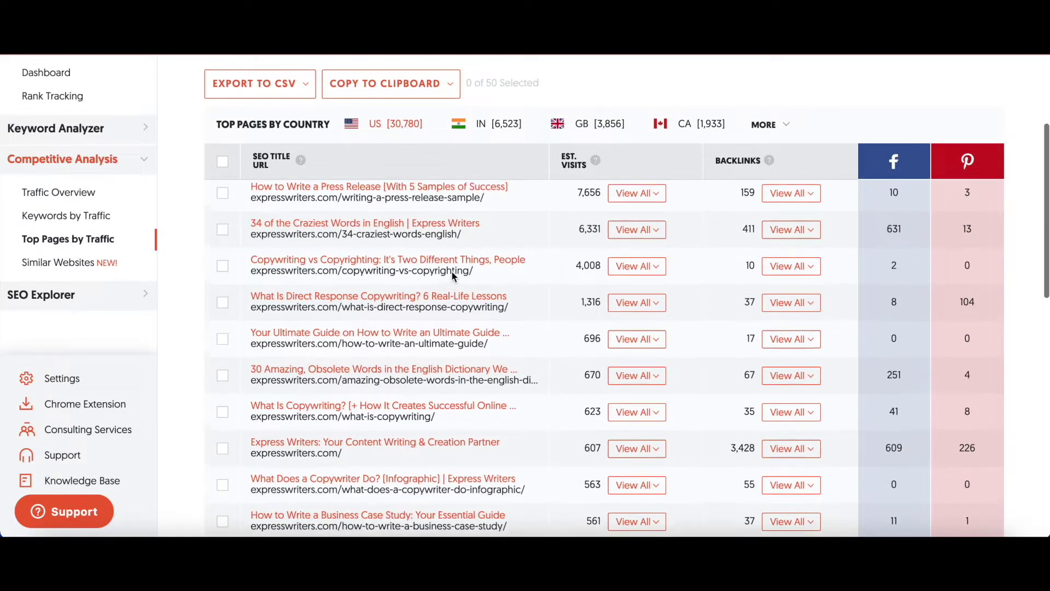
scroll(452, 275, up, 1)
scroll(452, 276, down, 1)
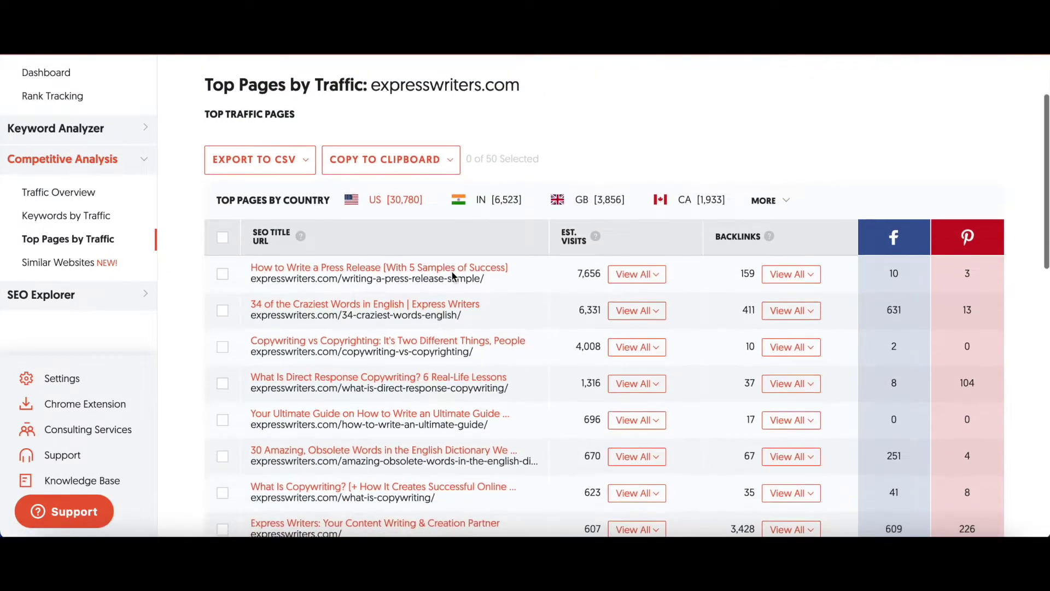
scroll(451, 275, up, 2)
scroll(452, 274, down, 4)
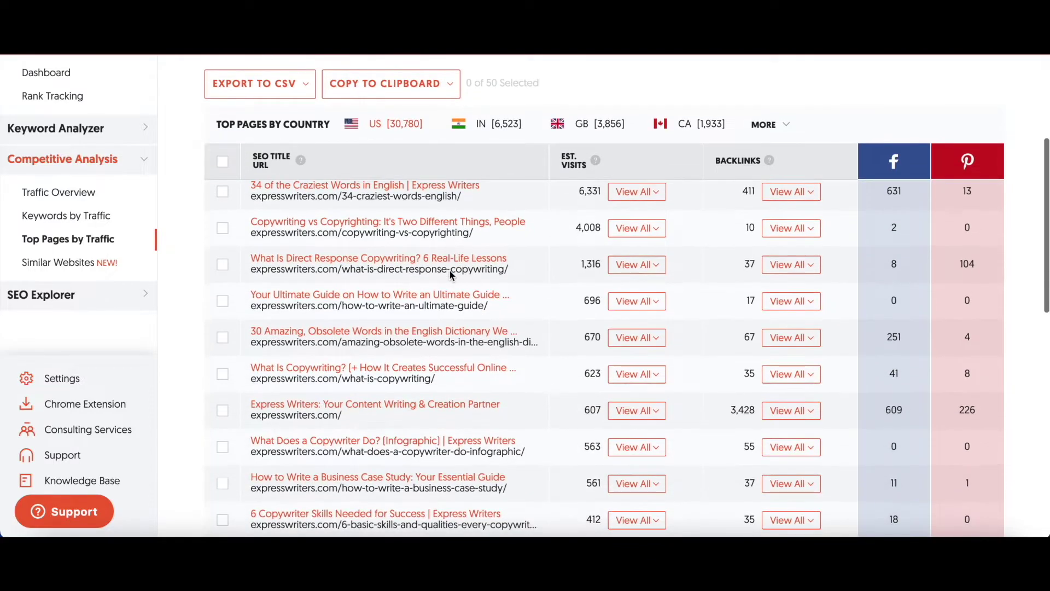
Select the pages on copywriting vs copyrighting, what copywriting is, what a copywriter does, and the future of content marketing writers.
click(222, 228)
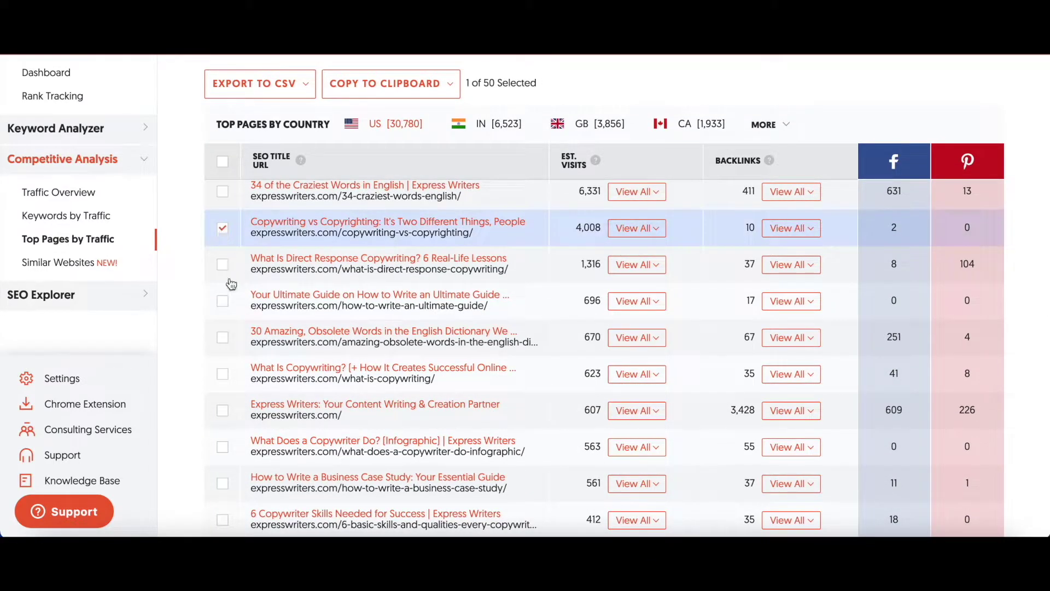
scroll(221, 345, down, 1)
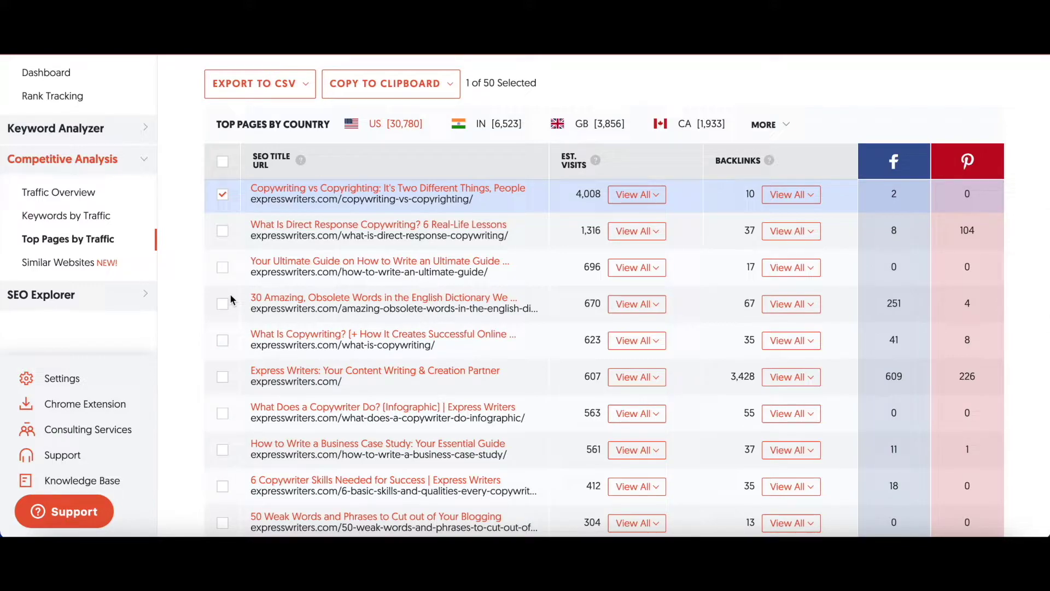
click(222, 340)
scroll(222, 342, down, 2)
click(222, 345)
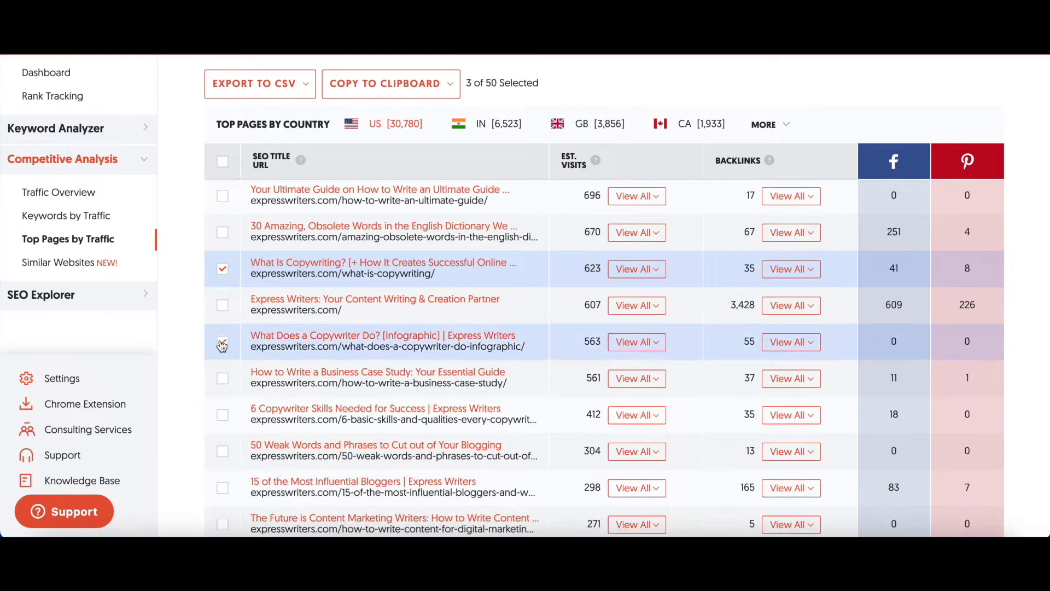
scroll(222, 356, down, 4)
click(222, 364)
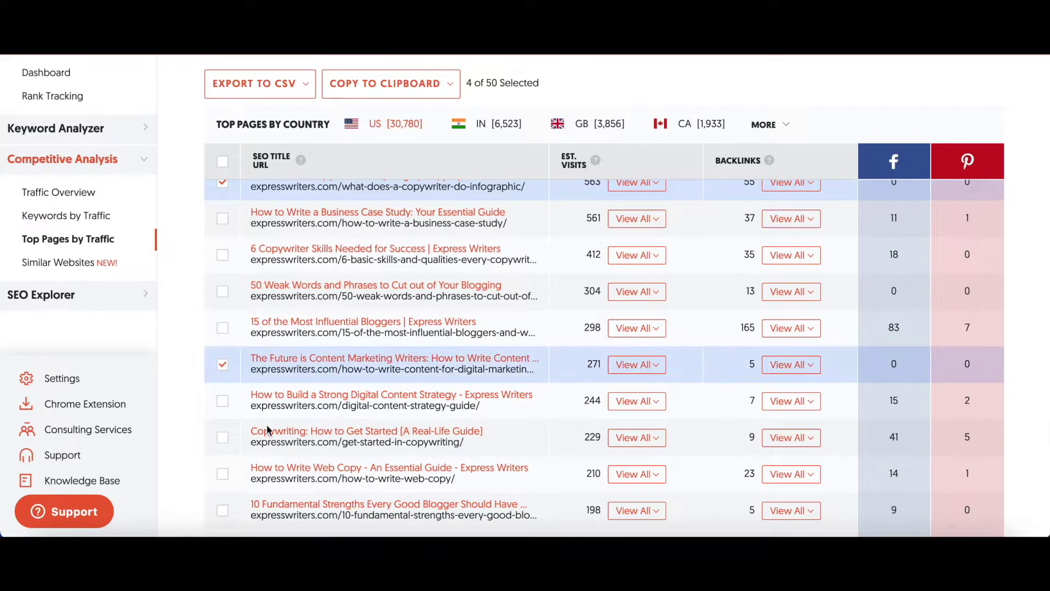
Add the pages on writing web copy, catchy headline titles and email marketing content to the selection.
scroll(267, 425, down, 3)
click(223, 365)
scroll(222, 383, down, 8)
click(223, 417)
click(223, 455)
scroll(355, 394, up, 15)
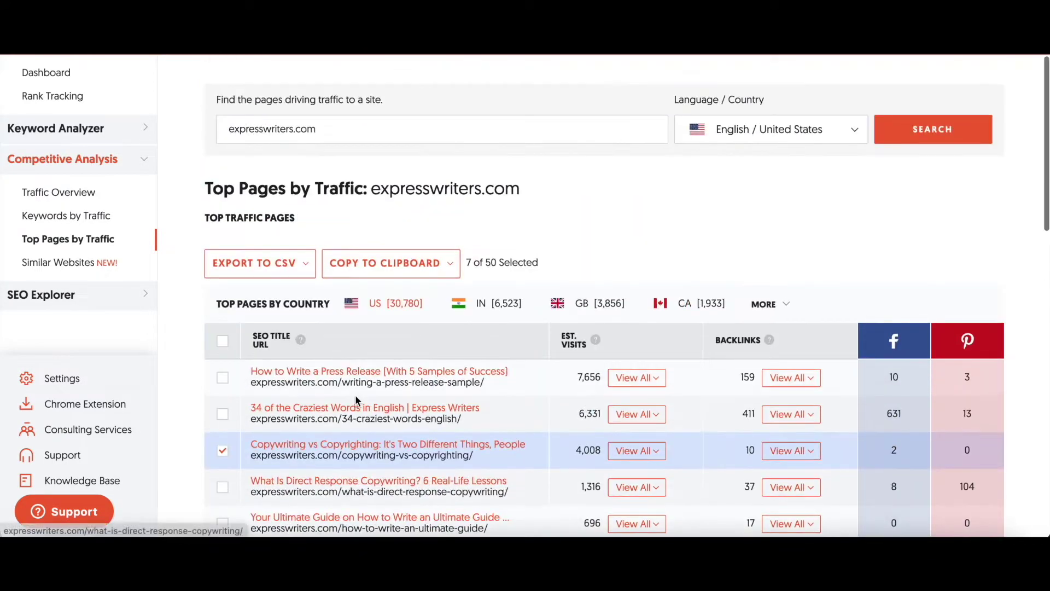
scroll(356, 395, down, 3)
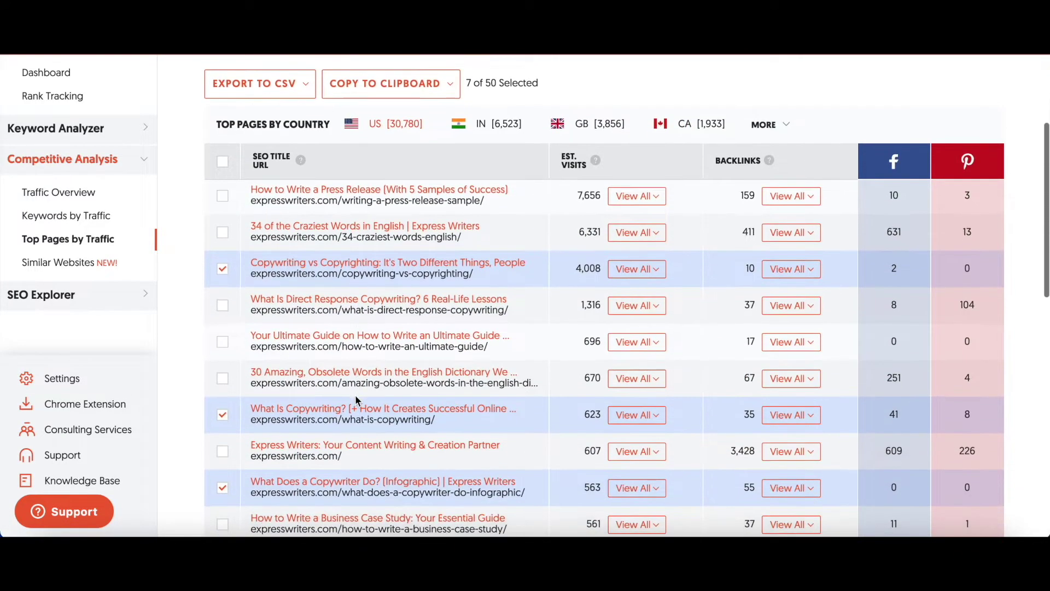
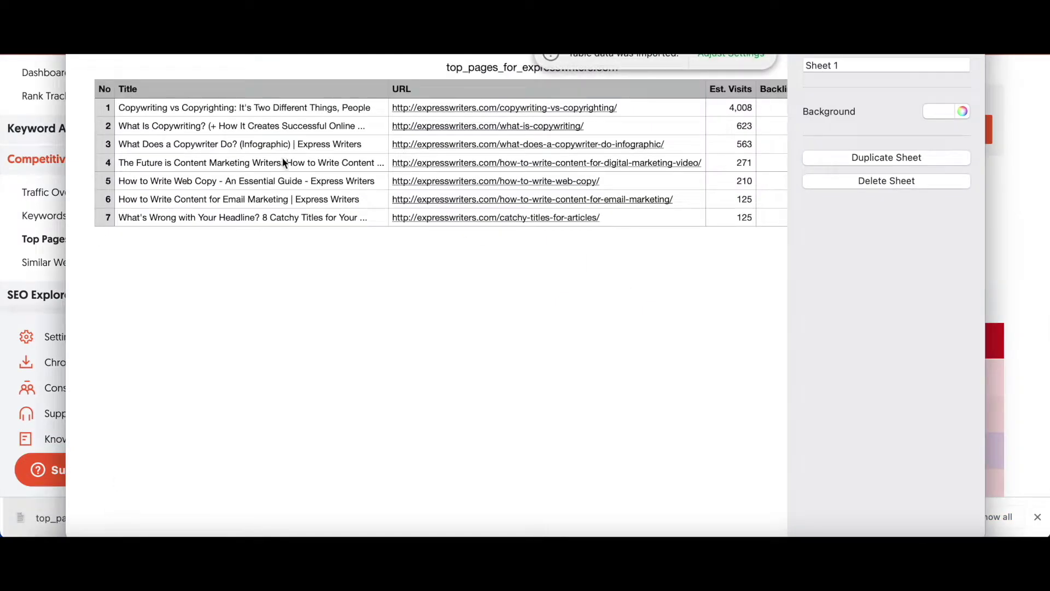
In the exported Numbers spreadsheet, examine the title, URL, estimated visits, backlinks, Facebook shares and Pinterest shares columns.
click(431, 94)
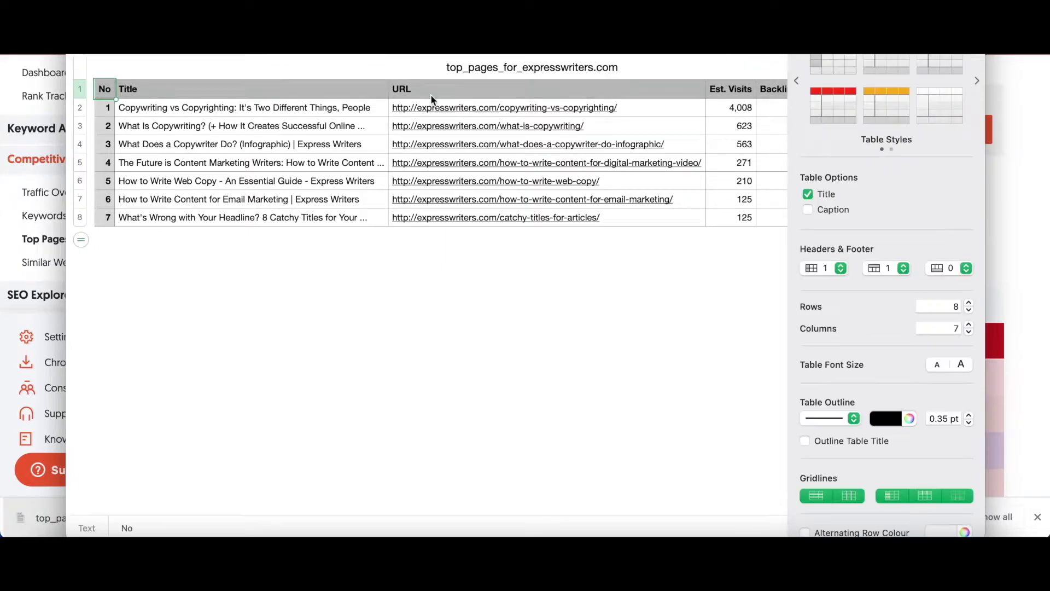
key(Right)
key(Right)
key(Right)
key(Right)
key(Right)
key(Right)
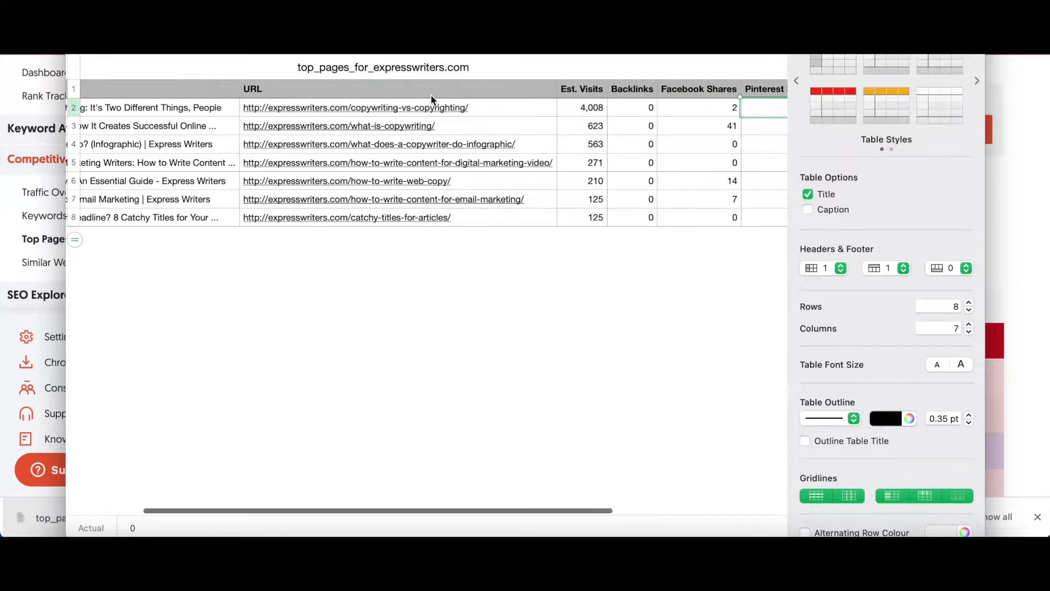
key(Left)
key(Left)
key(Left)
key(Left)
key(Left)
key(Left)
key(Right)
key(Right)
key(Down)
key(Left)
key(Up)
key(Right)
key(Right)
key(Right)
key(Right)
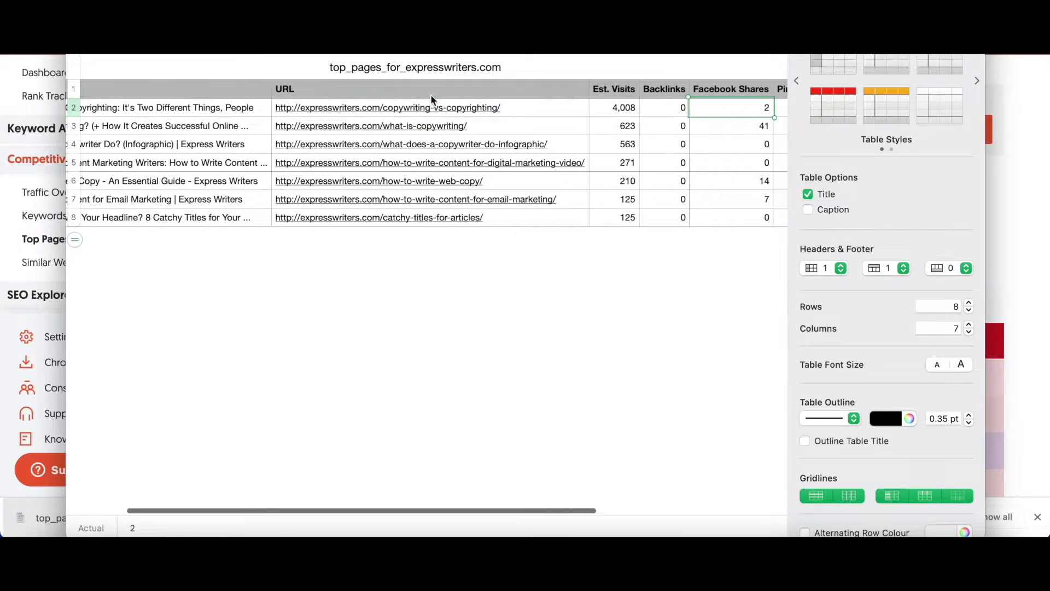
key(Right)
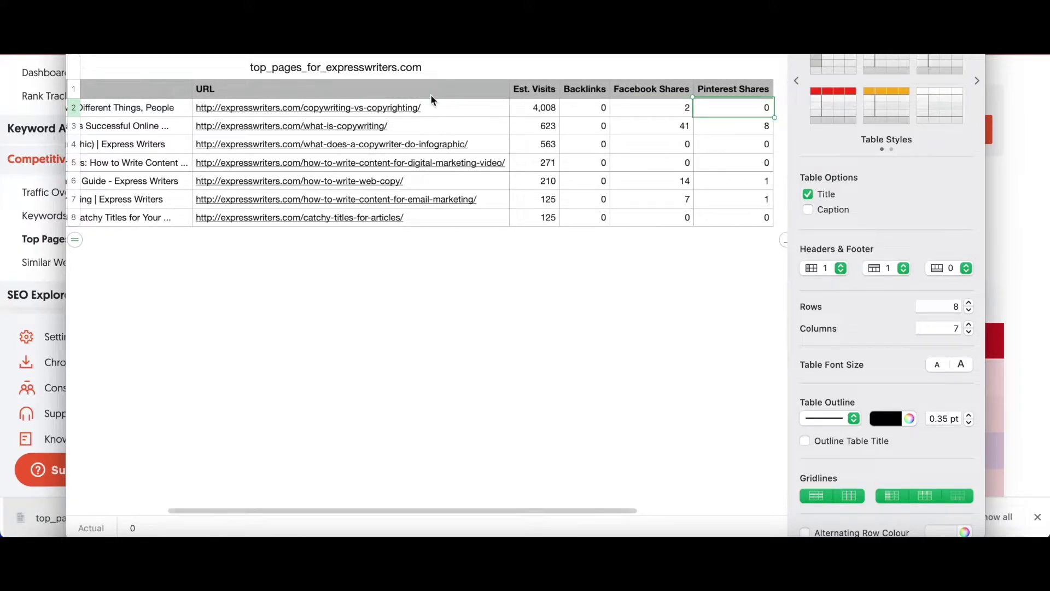
key(Left)
key(Left)
key(Down)
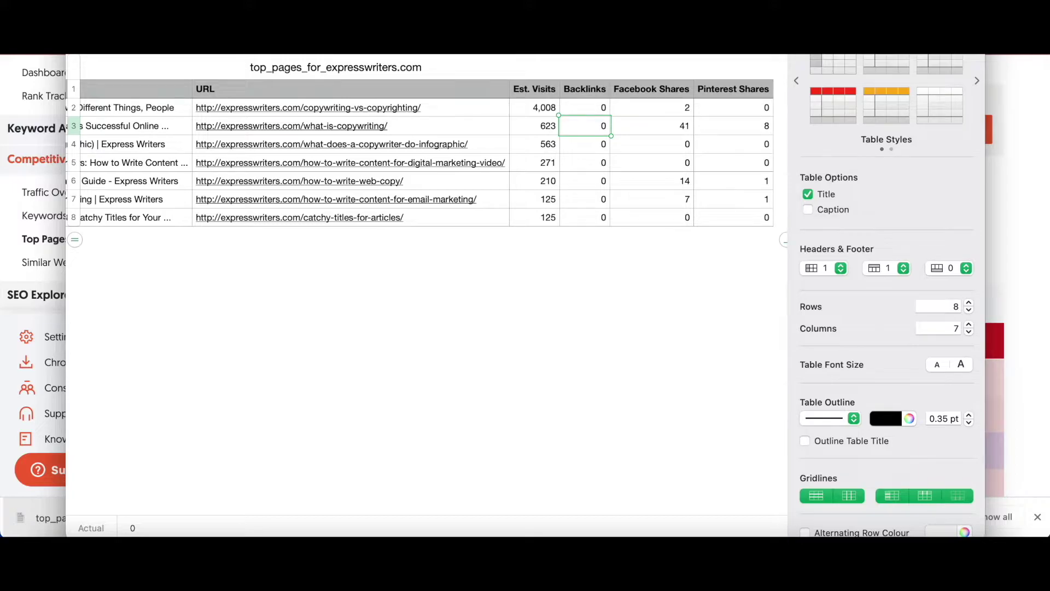
Move the spreadsheet window down and compare its exported figures with the top pages table in the browser.
drag(169, 55, 216, 337)
scroll(442, 203, down, 5)
scroll(442, 203, up, 1)
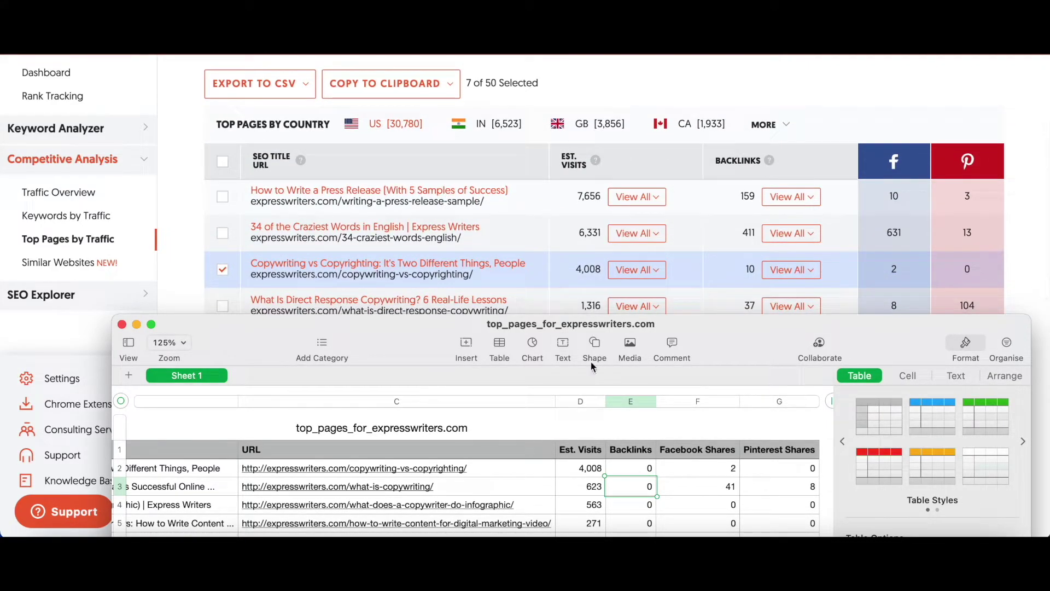
click(583, 468)
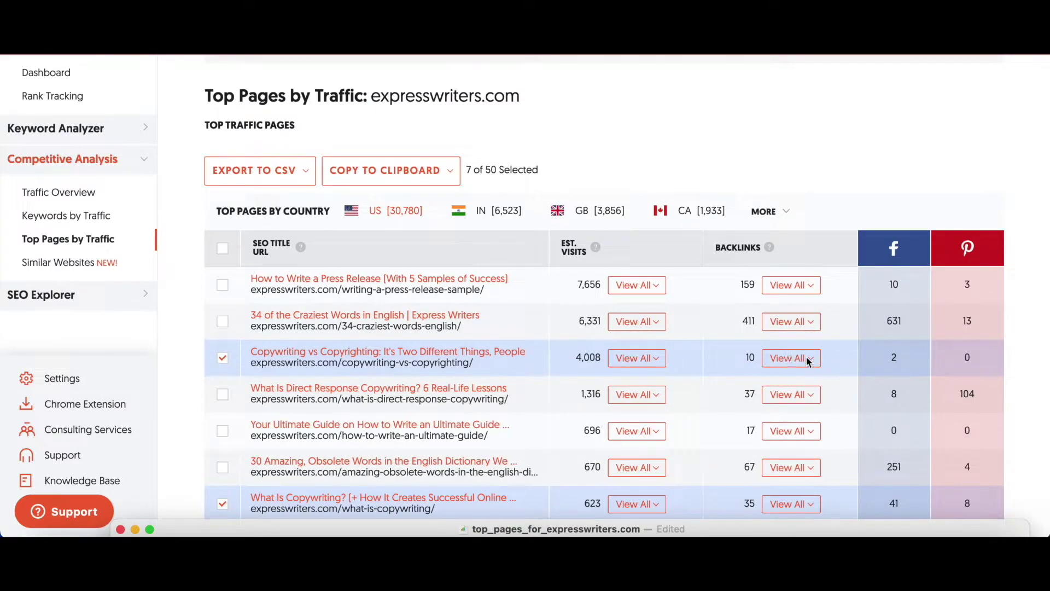
Expand the backlinks of the Copywriting vs Copyrighting page and examine their source pages, authority scores, anchor text and dates.
click(813, 363)
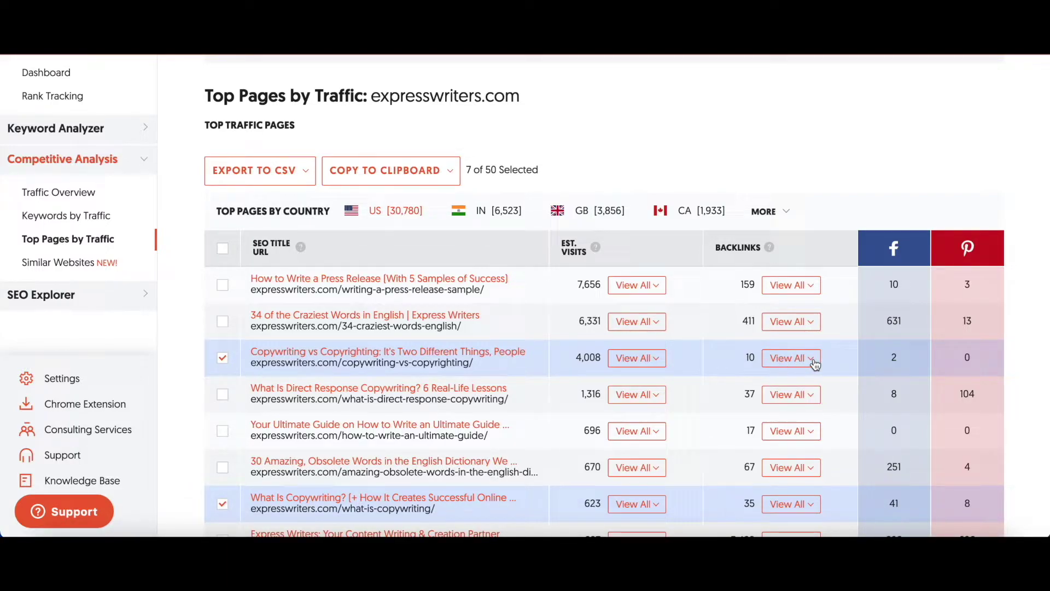
click(814, 359)
scroll(734, 426, down, 3)
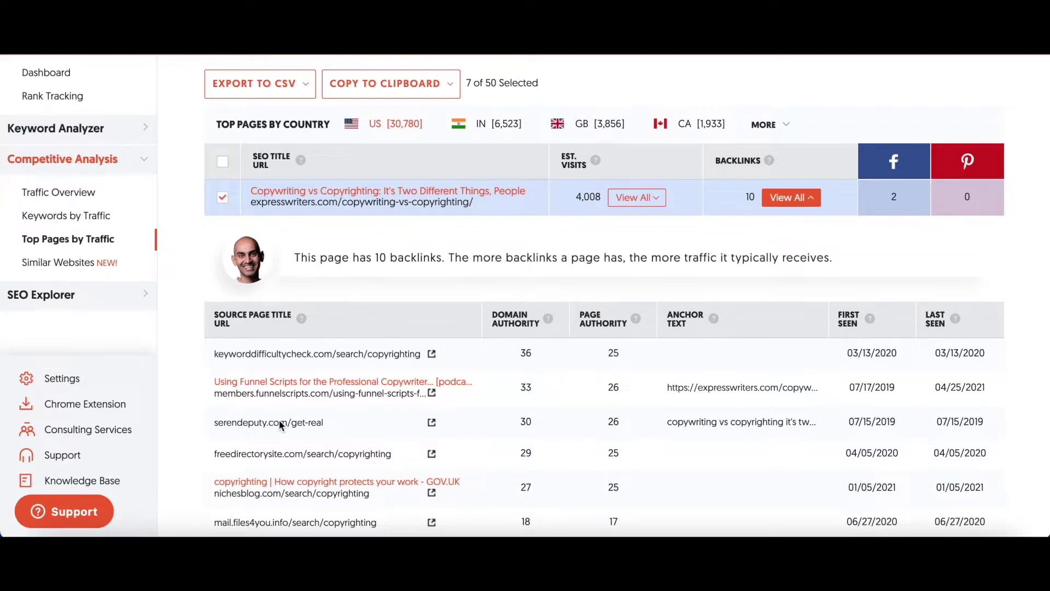
scroll(279, 423, down, 1)
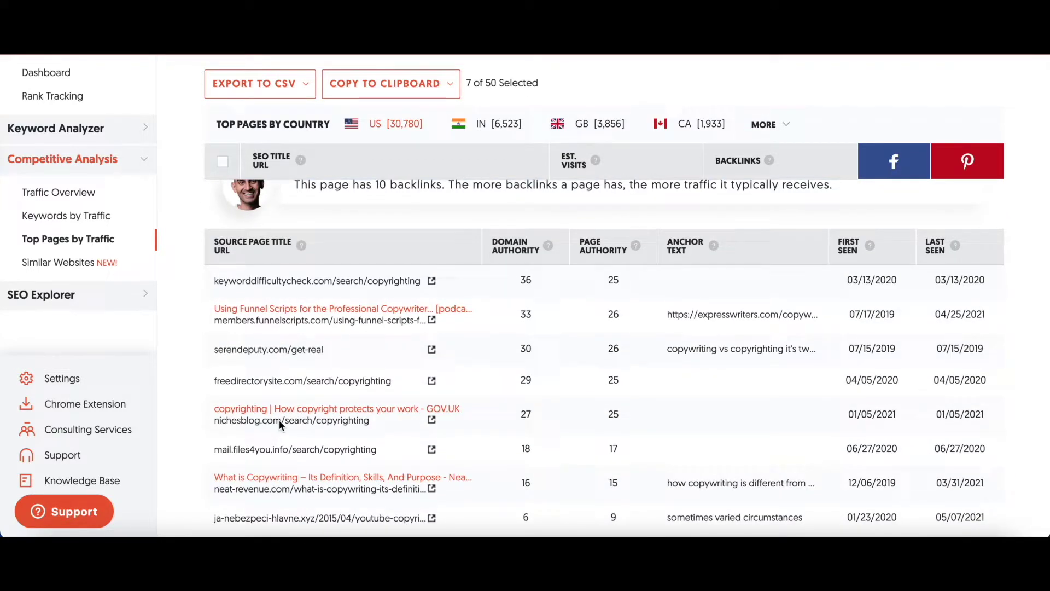
scroll(279, 422, up, 3)
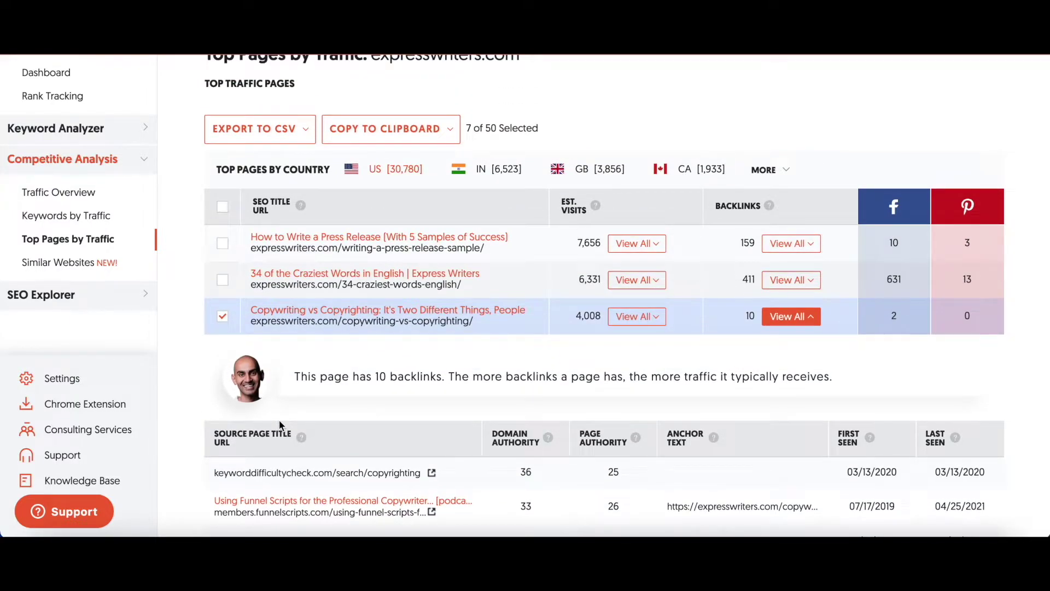
scroll(279, 425, down, 2)
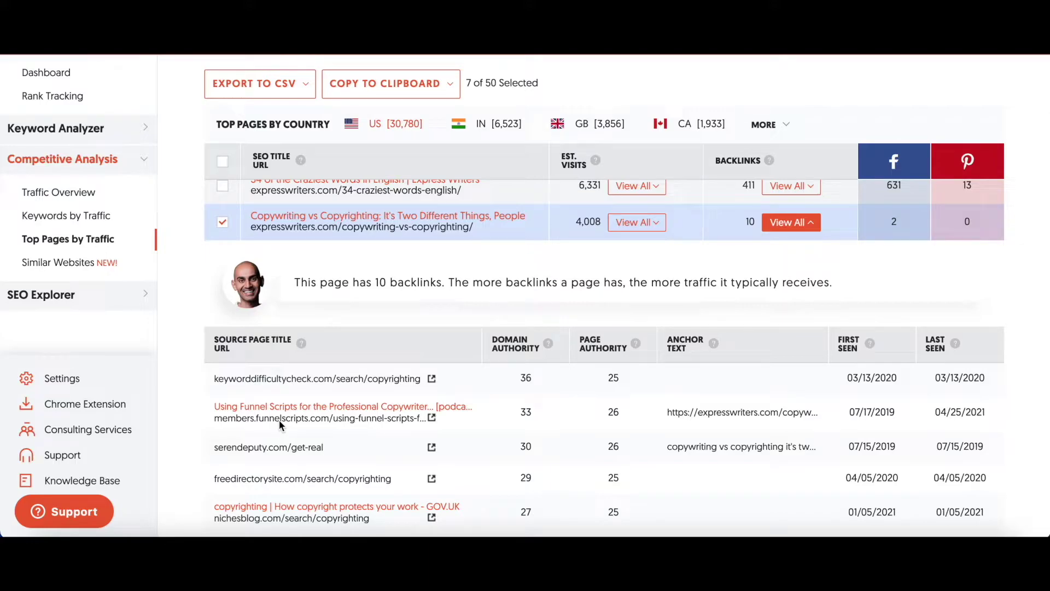
scroll(279, 422, down, 2)
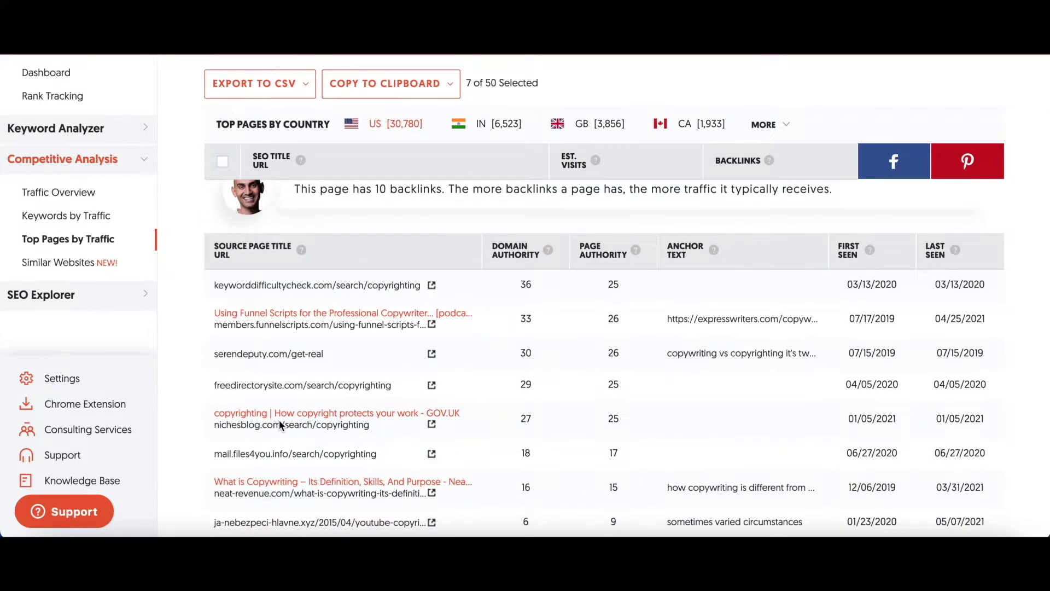
scroll(279, 422, up, 4)
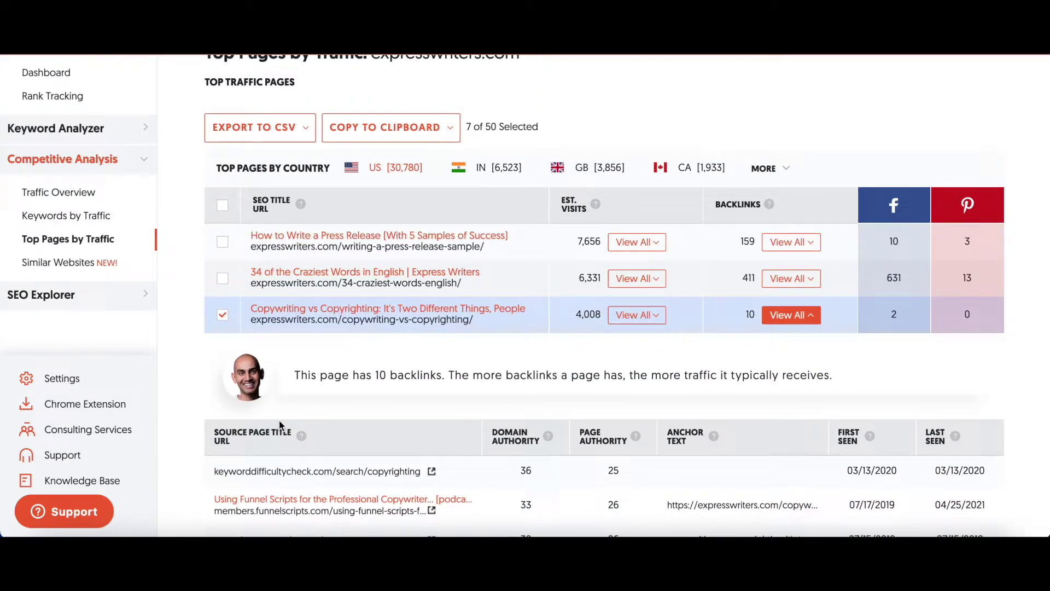
scroll(280, 425, up, 3)
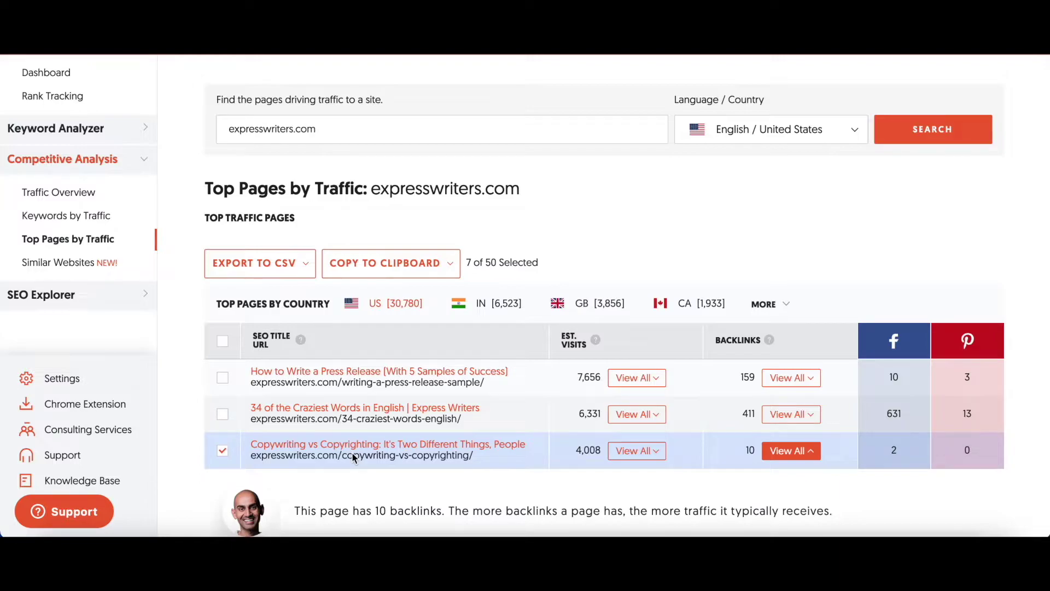
scroll(671, 491, down, 3)
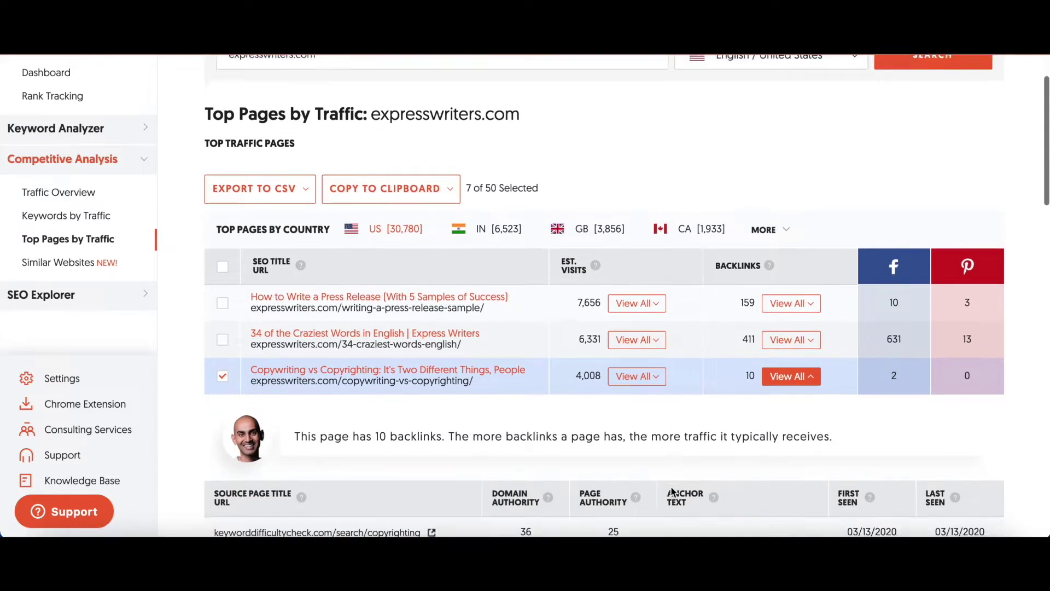
Review the complete backlink list of the Copywriting vs Copyrighting page, including domain authority, page authority and anchor text.
scroll(672, 491, down, 3)
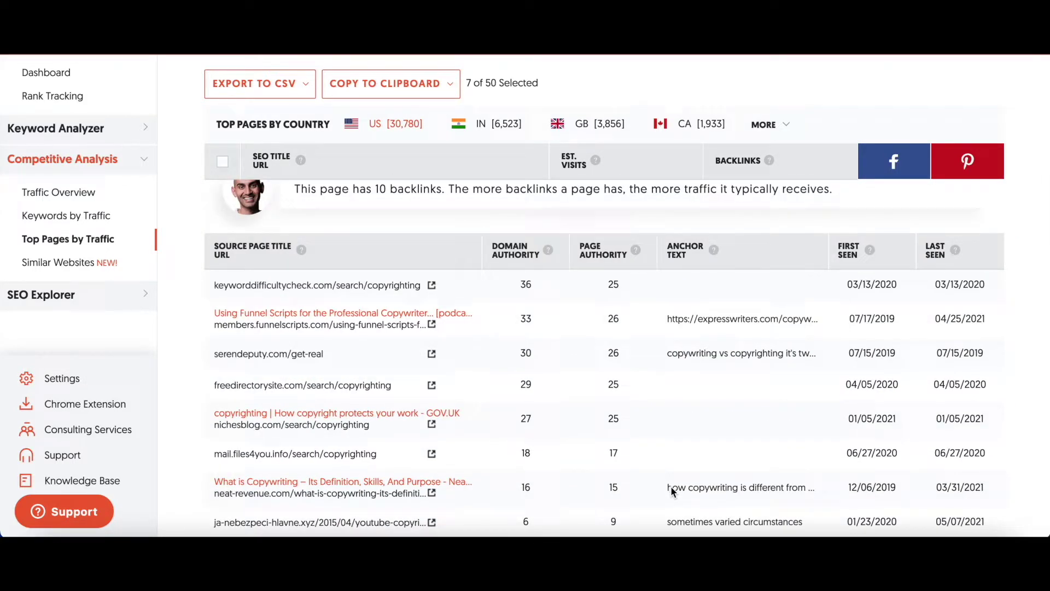
scroll(671, 486, up, 2)
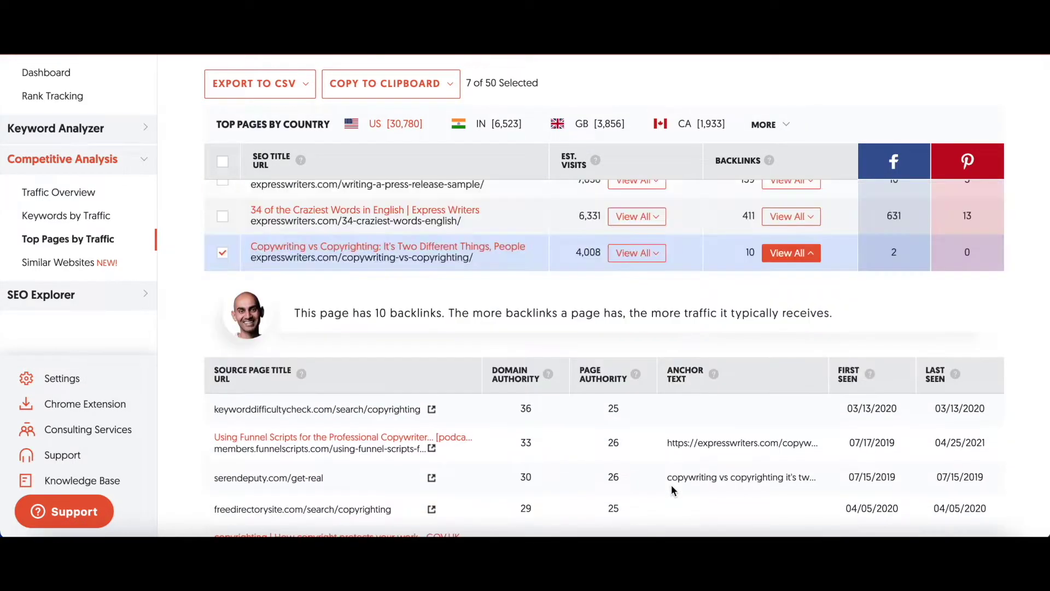
scroll(671, 485, down, 1)
scroll(672, 484, down, 5)
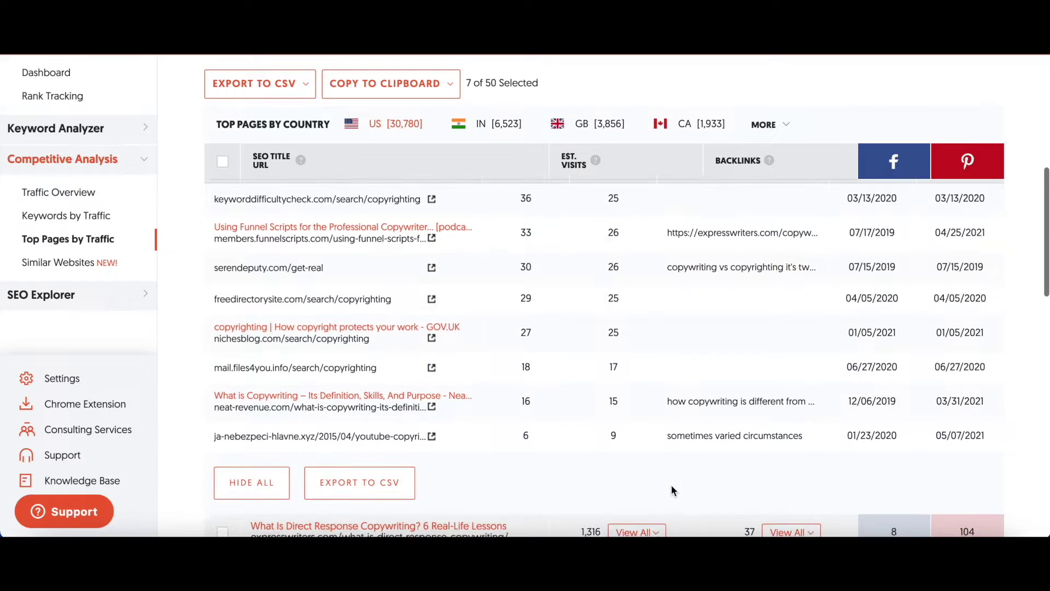
scroll(671, 485, up, 10)
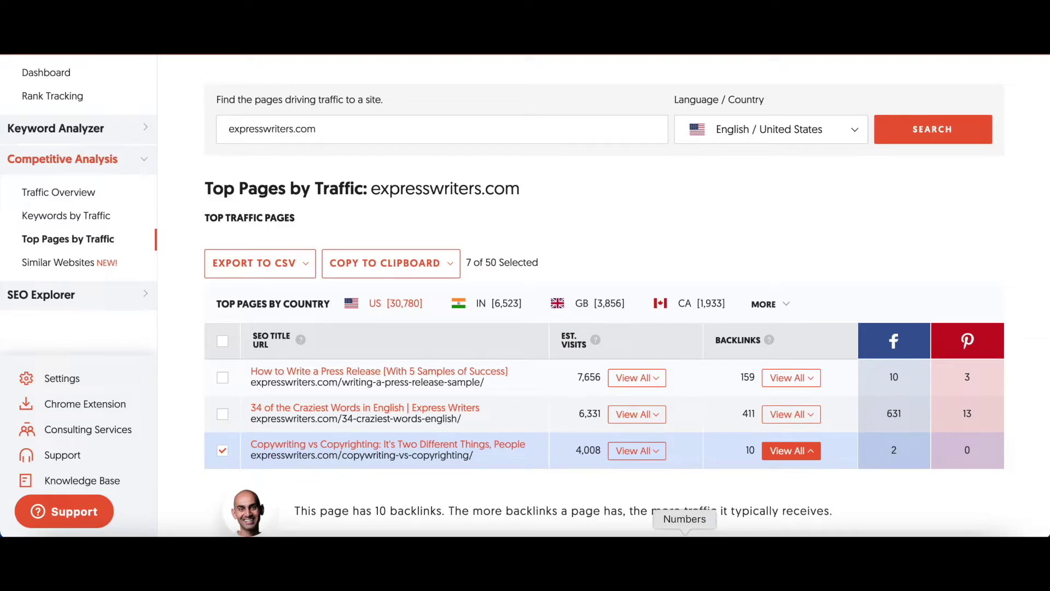
Switch to the exported Numbers spreadsheet, reposition its window and open the URL of the Copywriting vs Copyrighting page.
click(685, 553)
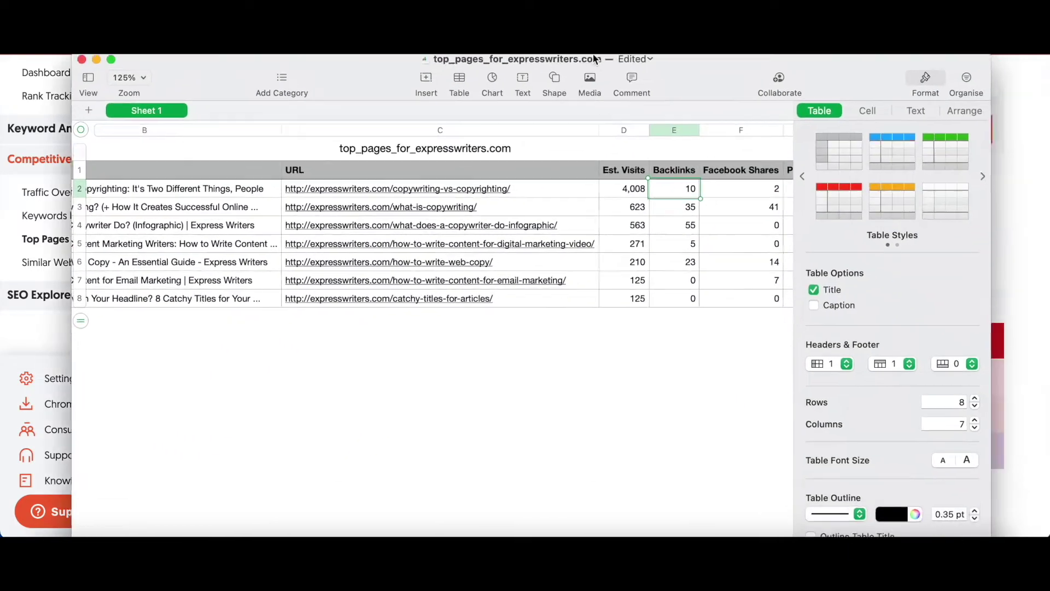
drag(599, 63, 569, 33)
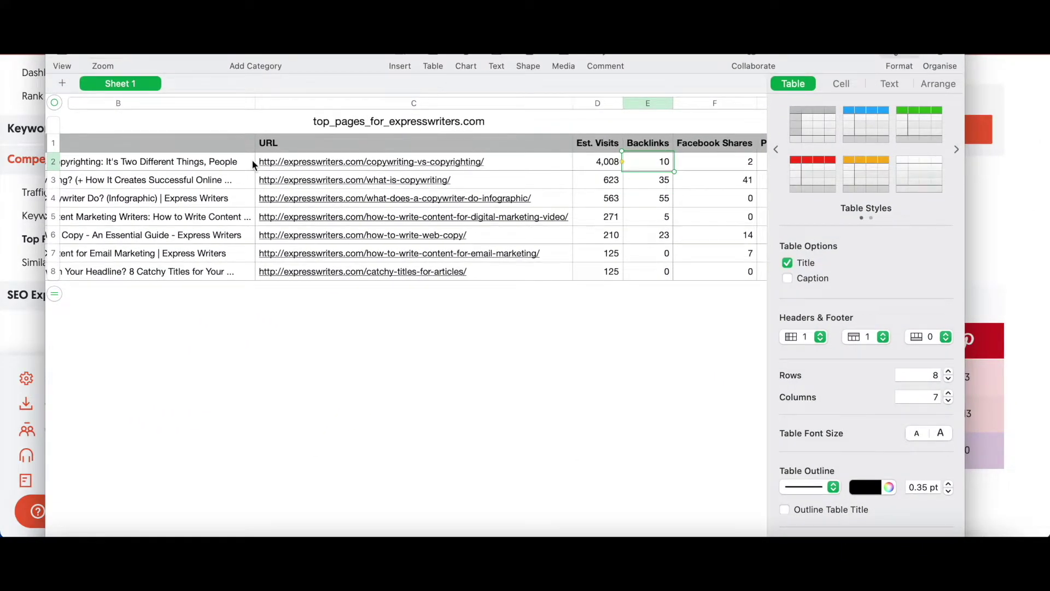
click(206, 168)
key(Left)
key(Right)
key(Right)
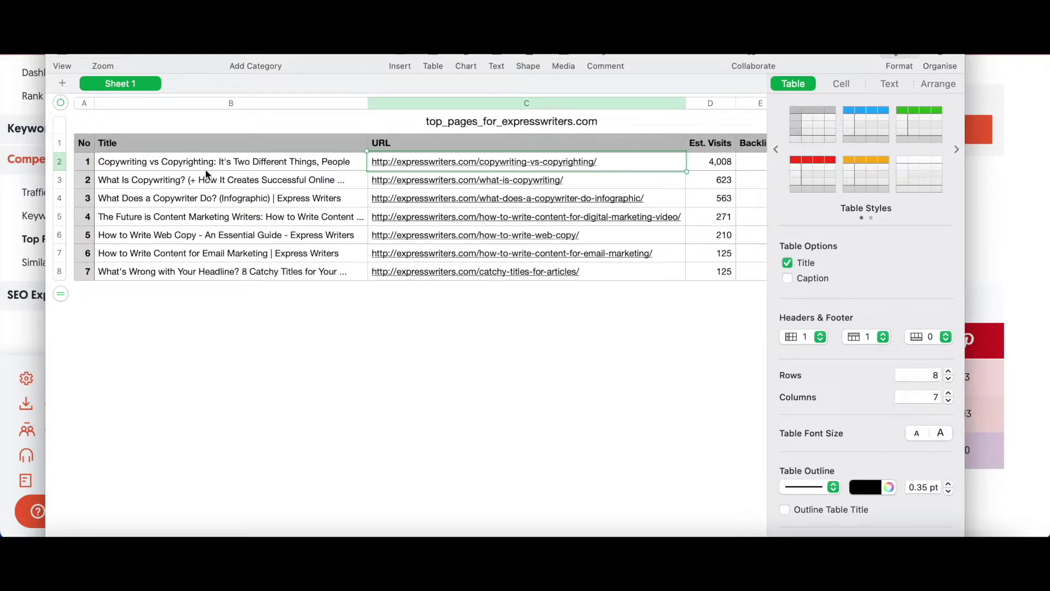
click(439, 162)
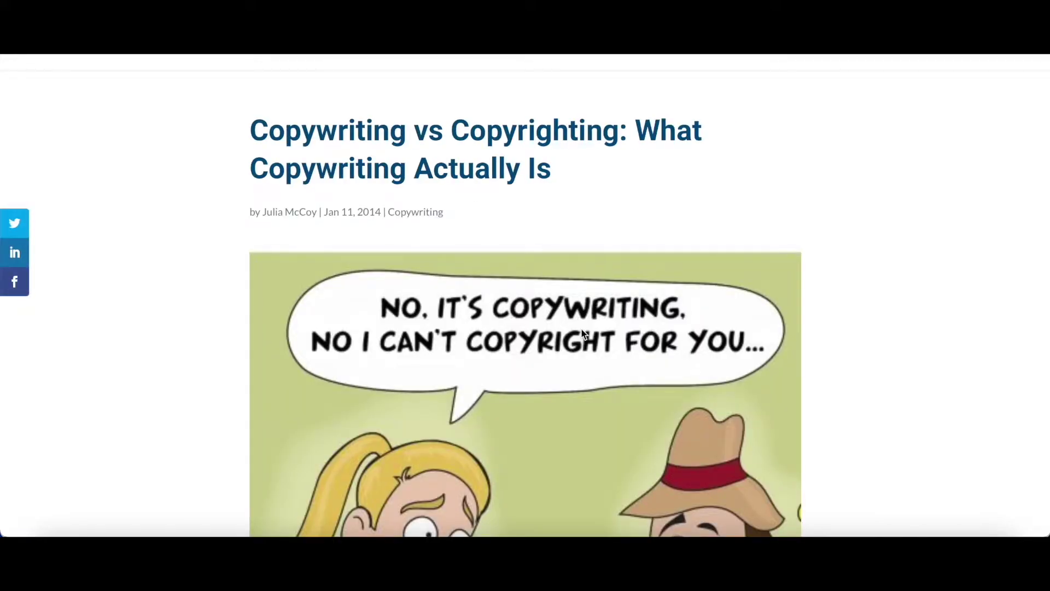
Read through the Copywriting vs Copyrighting article, examining its headings, illustrations, definitions and copywriting techniques.
scroll(581, 330, down, 2)
scroll(582, 331, down, 12)
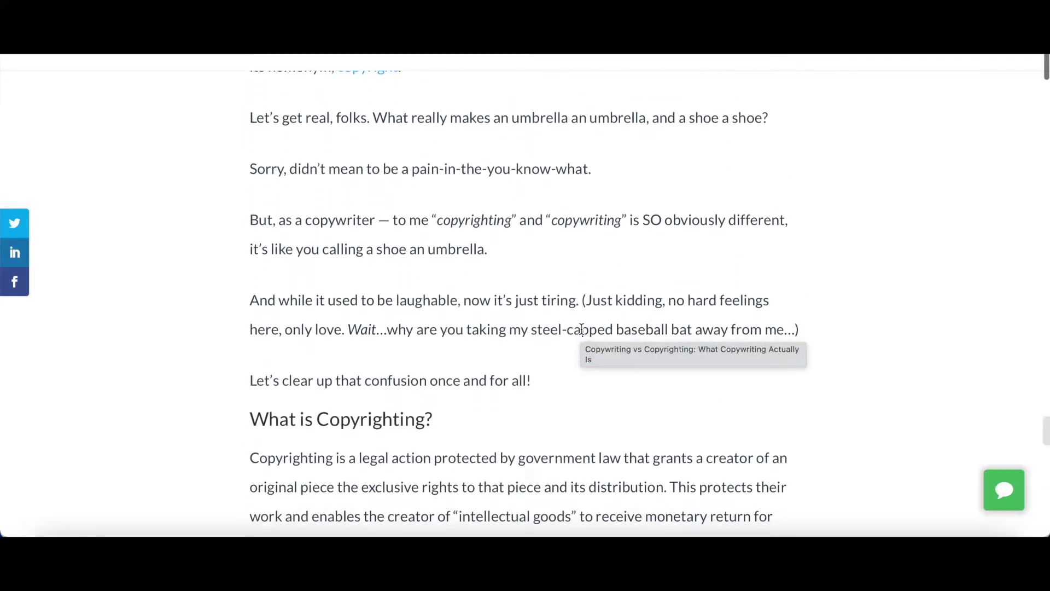
scroll(581, 329, down, 12)
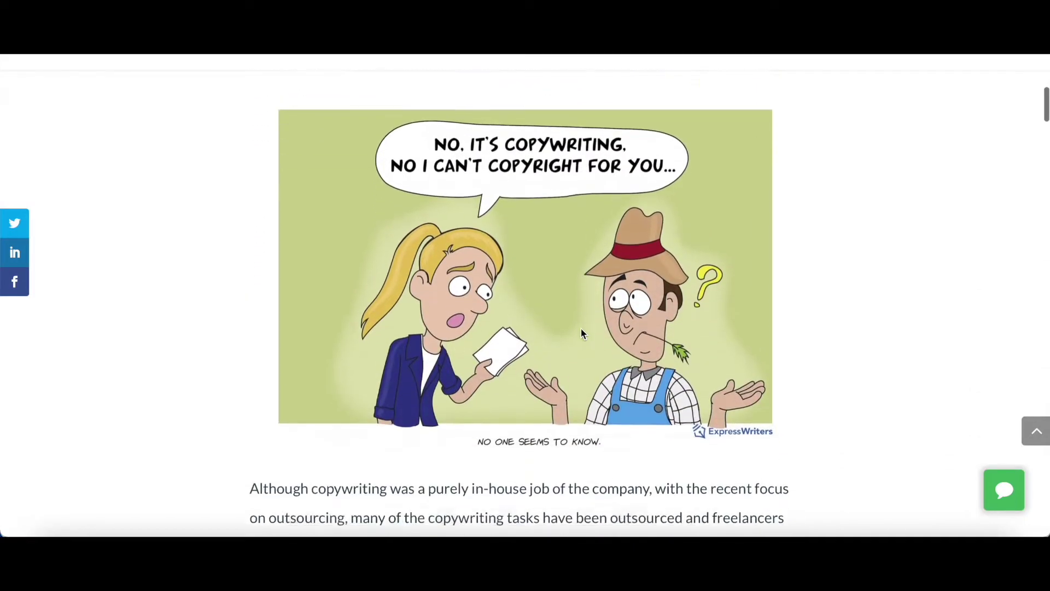
scroll(581, 333, down, 8)
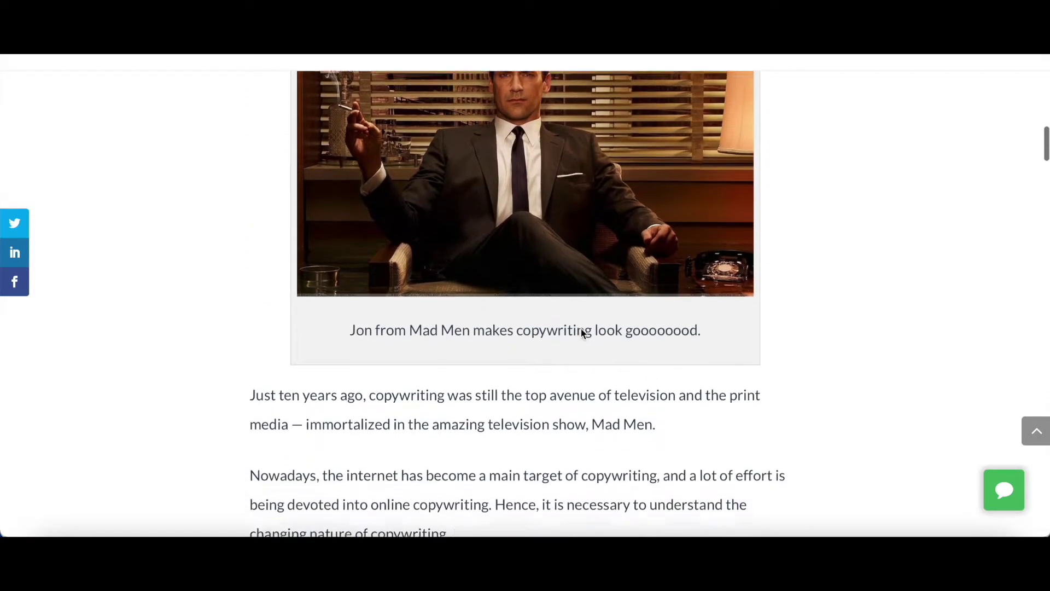
scroll(582, 332, down, 8)
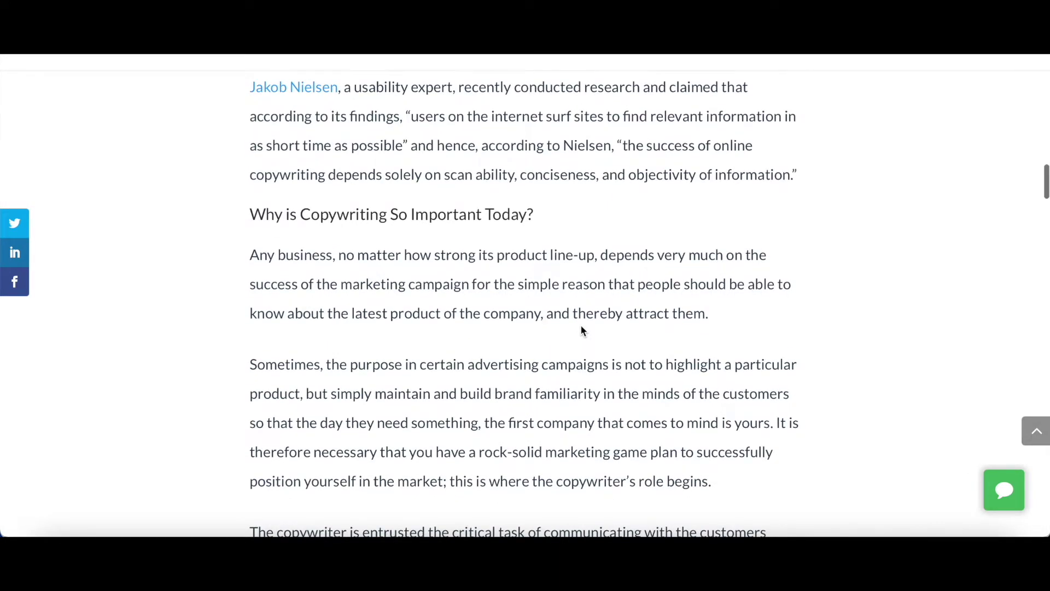
scroll(581, 330, down, 8)
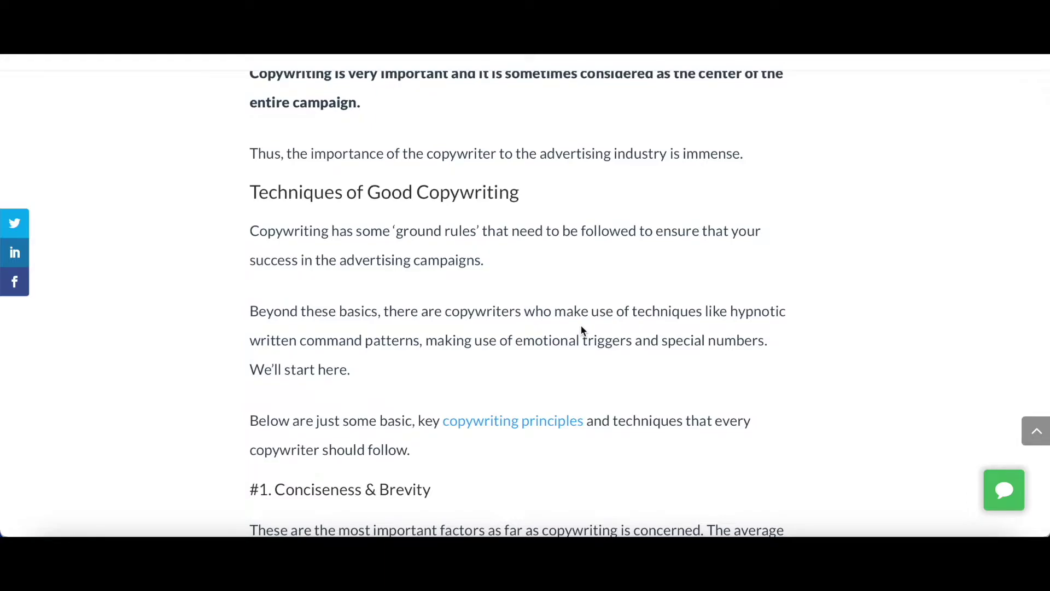
scroll(582, 329, down, 2)
scroll(583, 328, up, 10)
scroll(582, 328, up, 15)
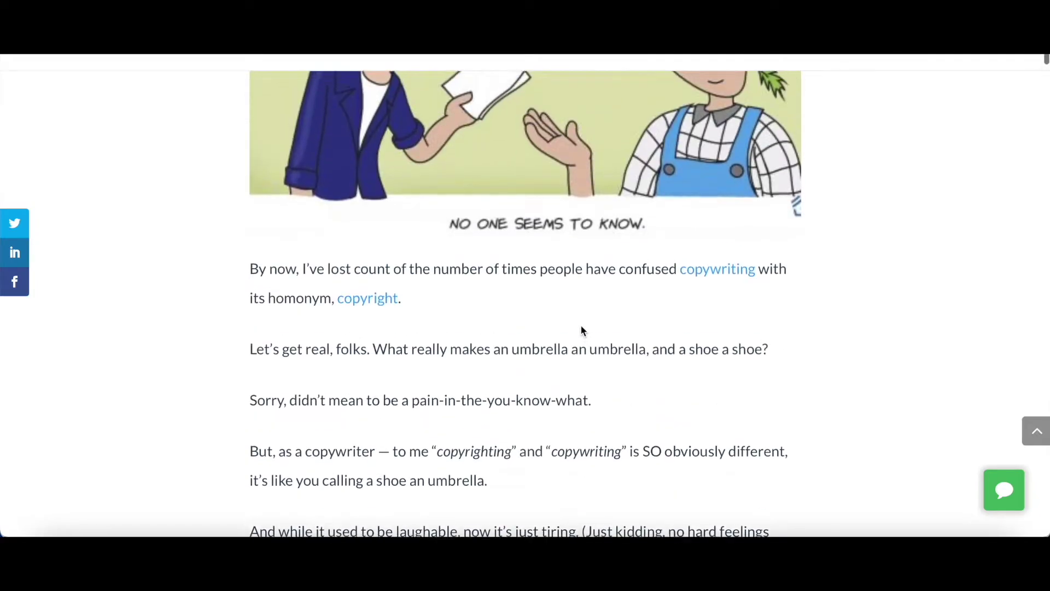
scroll(582, 331, up, 2)
scroll(582, 331, down, 20)
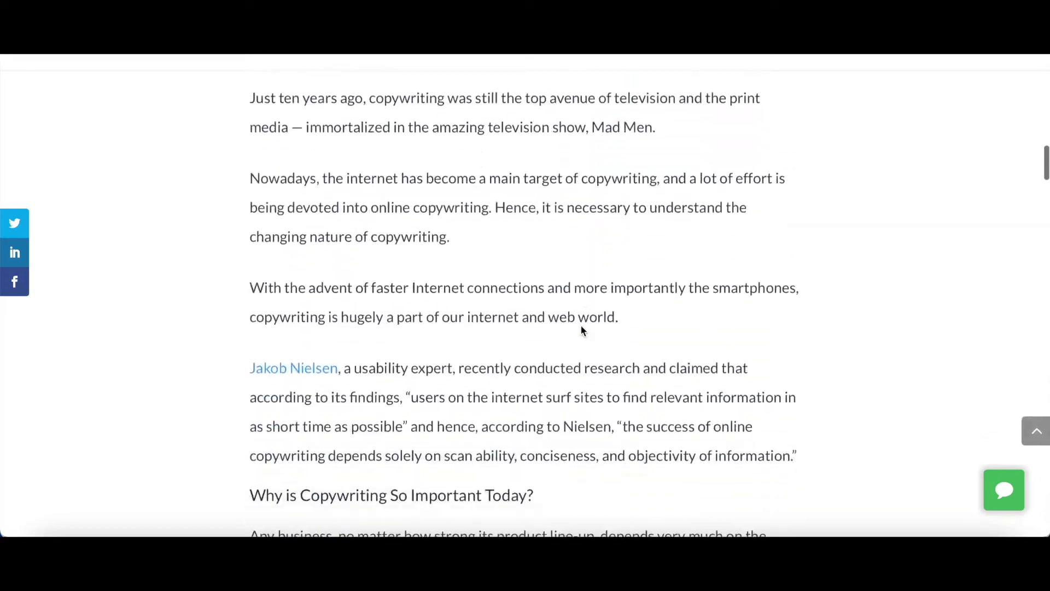
scroll(582, 331, down, 5)
Return to the Numbers spreadsheet and check the first page's values from title and URL across to Pinterest shares.
click(685, 535)
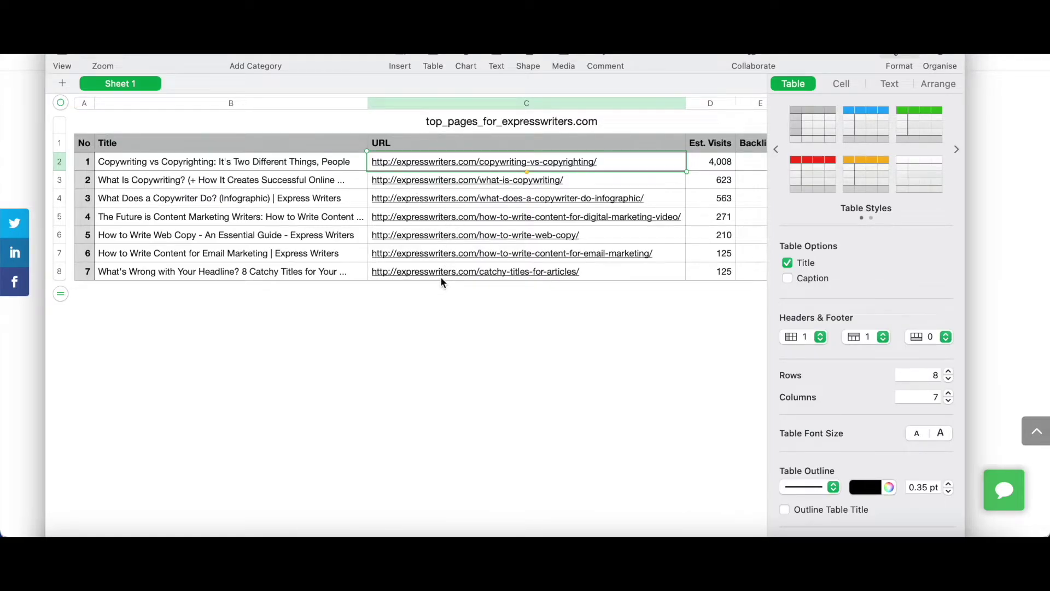
key(Right)
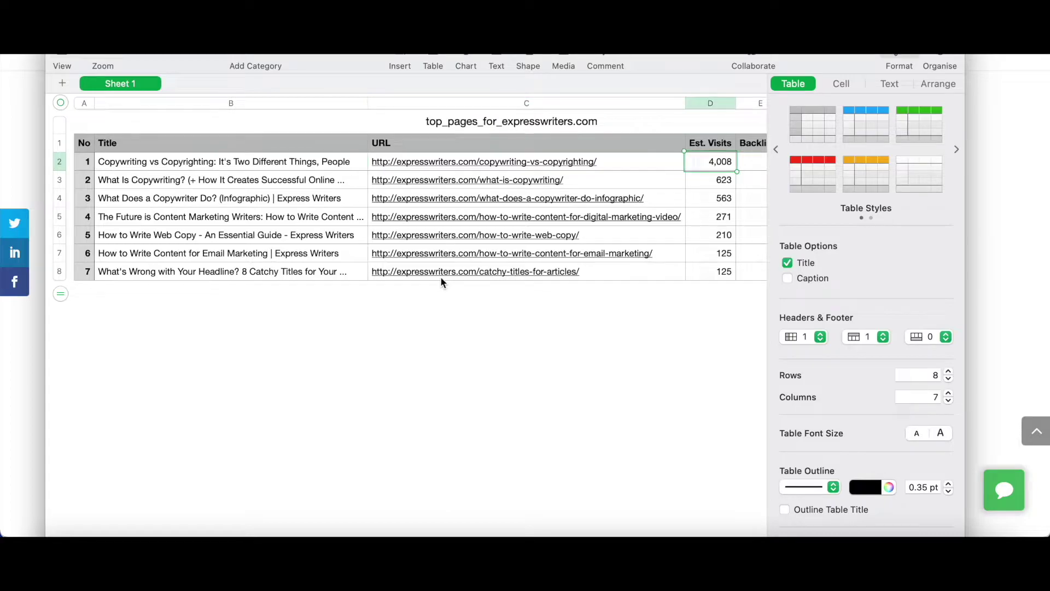
key(Right)
key(Left)
key(Left)
key(Left)
key(Left)
key(Right)
key(Right)
key(Right)
key(Right)
key(Right)
key(Right)
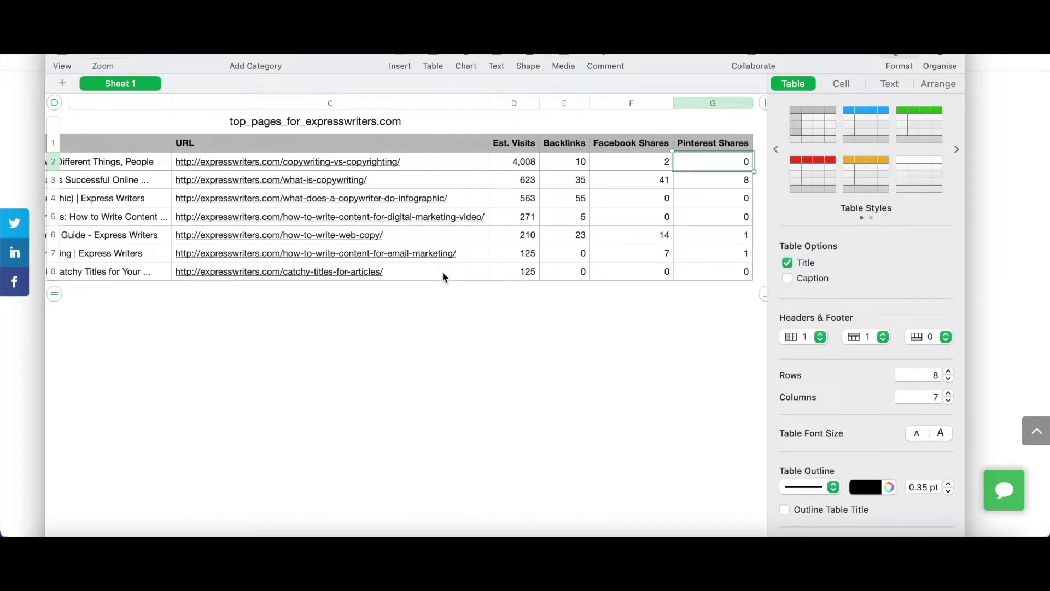
Add three empty columns to the table after the Pinterest Shares column.
click(765, 102)
click(611, 103)
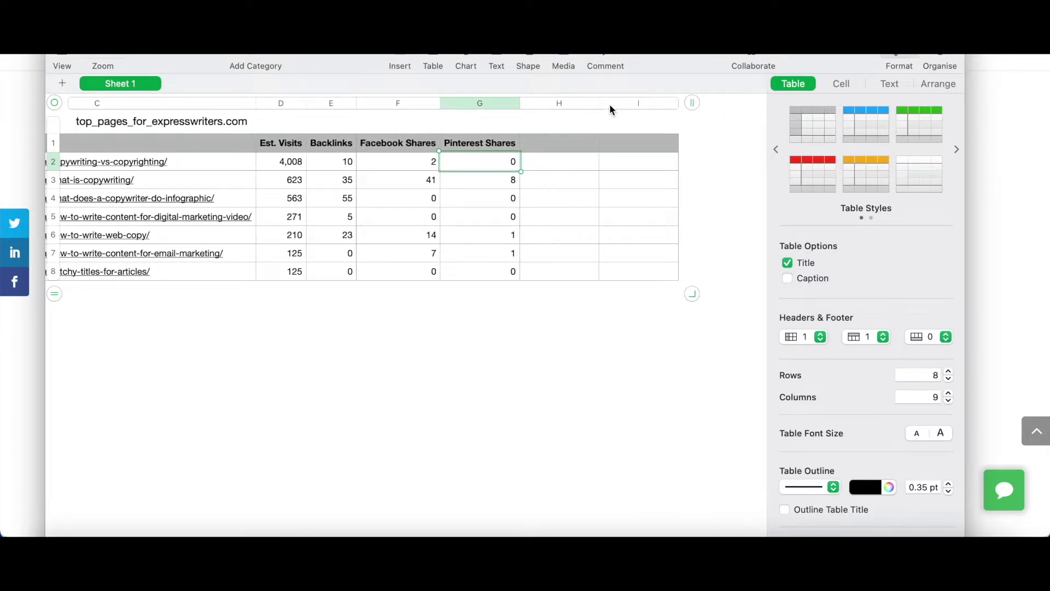
click(690, 105)
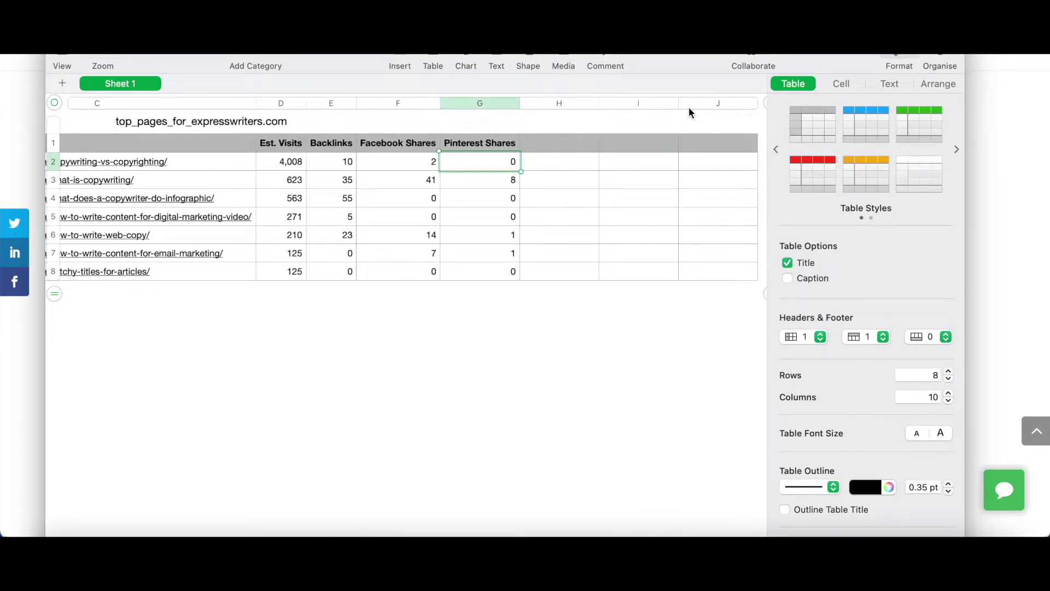
Enter Comments as the header of the first empty column beside Pinterest Shares.
click(567, 144)
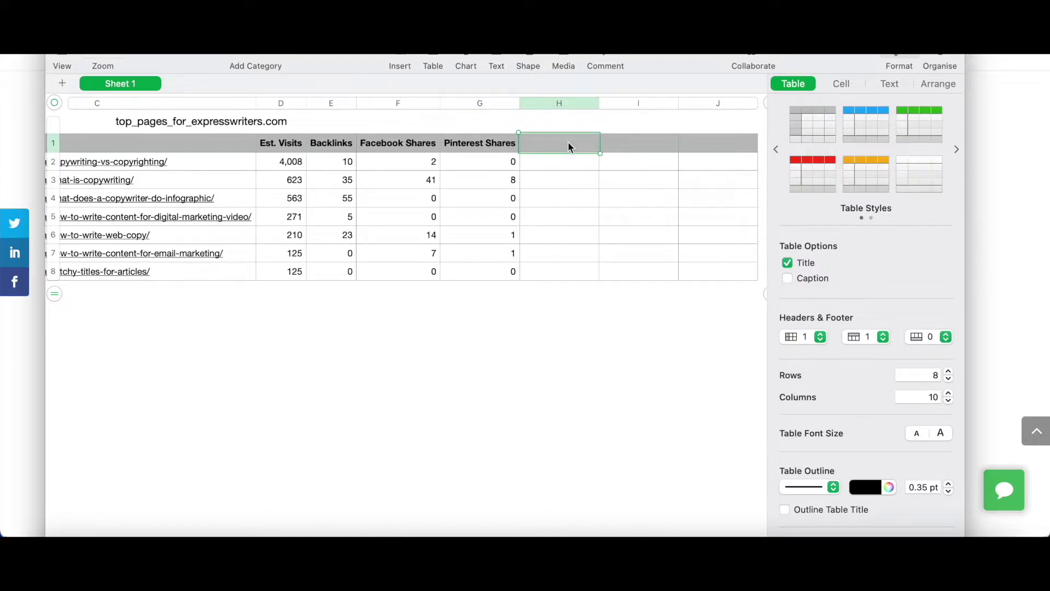
key(shift+Right)
key(shift+Right)
text(Comments)
key(Return)
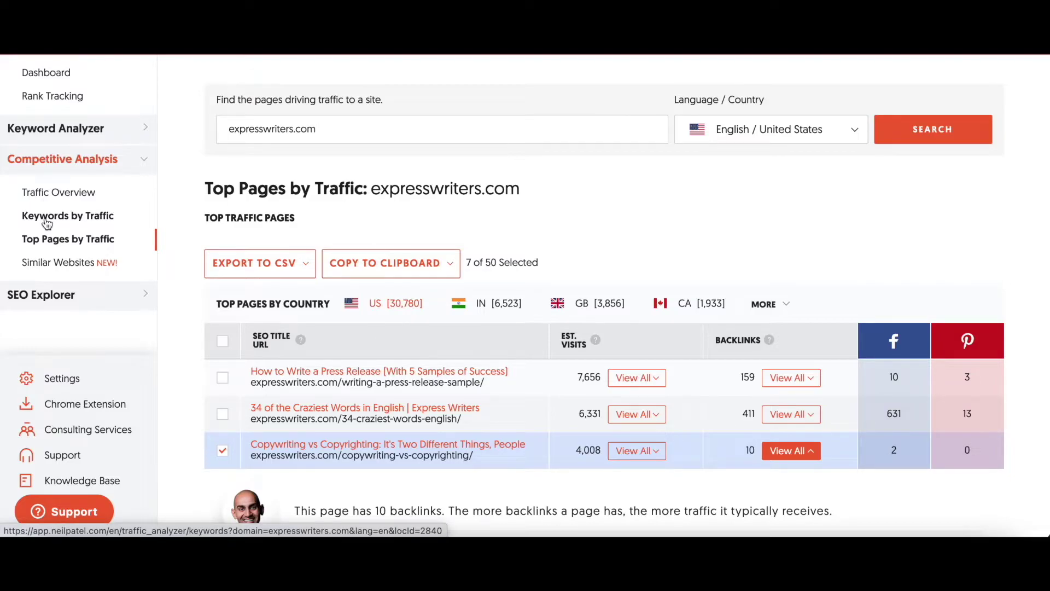
Switch to Ubersuggest, open the Keywords by Traffic report for expresswriters.com and review the listed keywords' volume, position, visits and difficulty.
click(47, 219)
scroll(529, 330, up, 3)
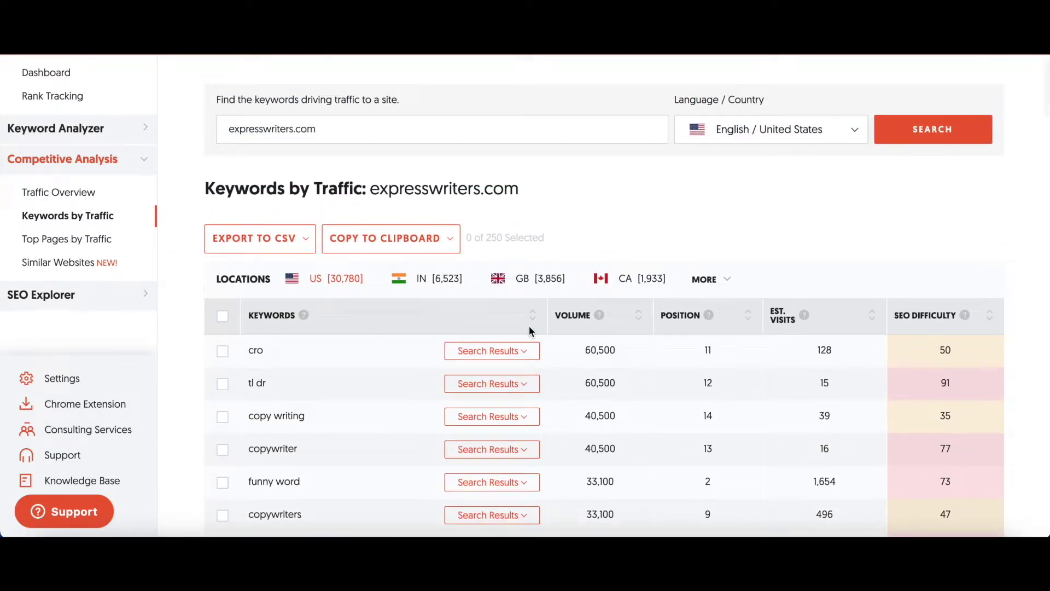
scroll(529, 328, down, 1)
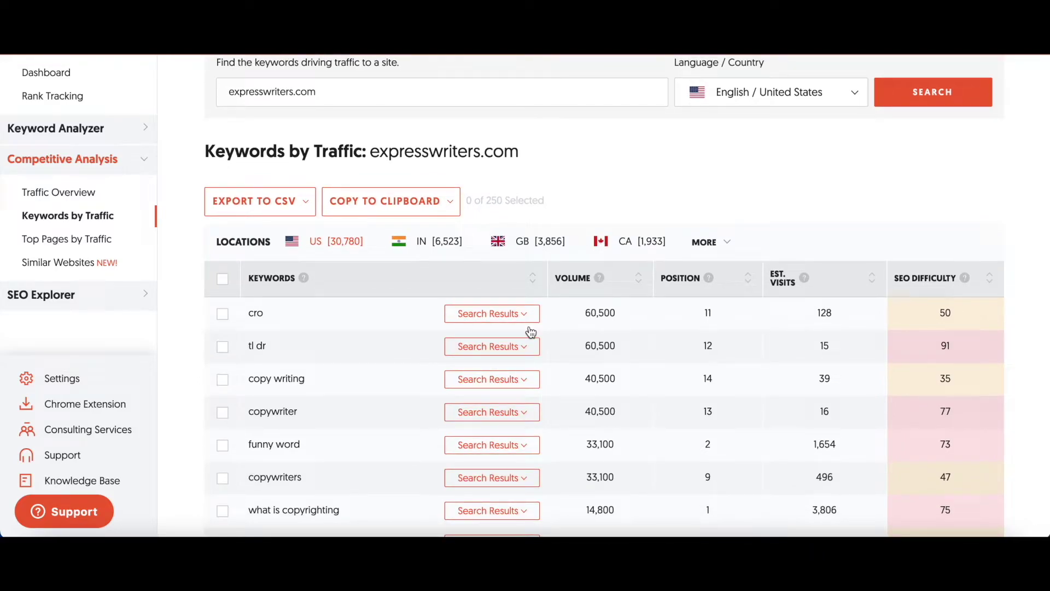
scroll(530, 330, down, 3)
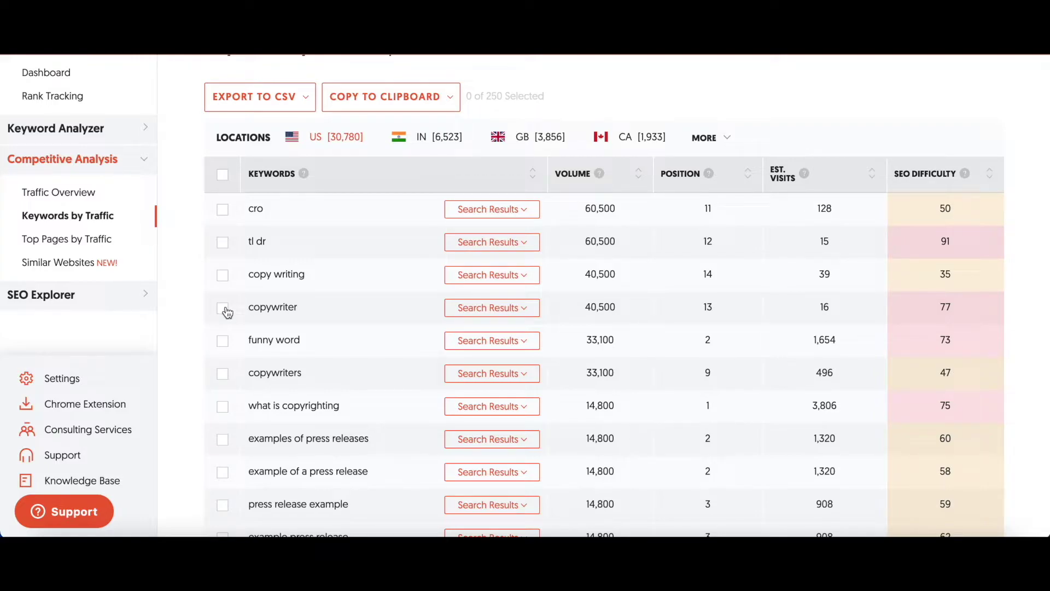
scroll(227, 313, down, 1)
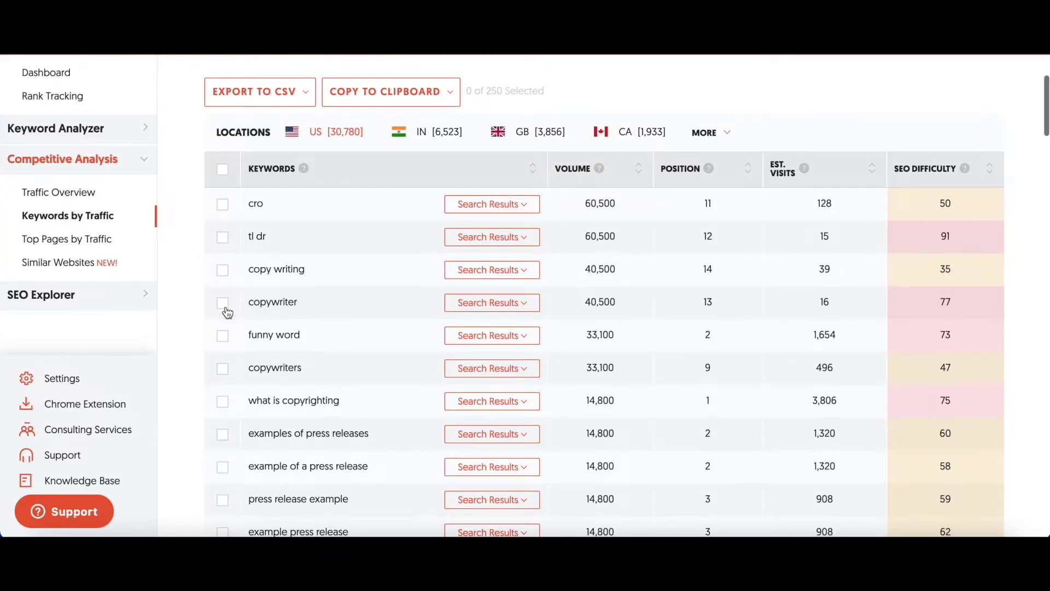
Select the keywords copywriter, what is copyrighting and copywriters in the Keywords by Traffic table.
click(222, 290)
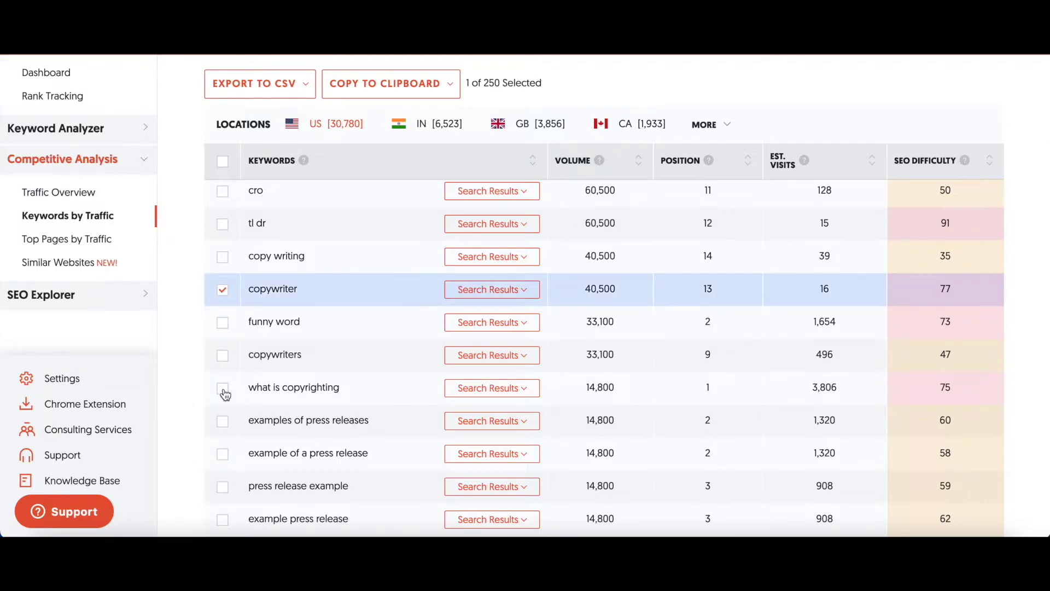
click(222, 388)
click(222, 356)
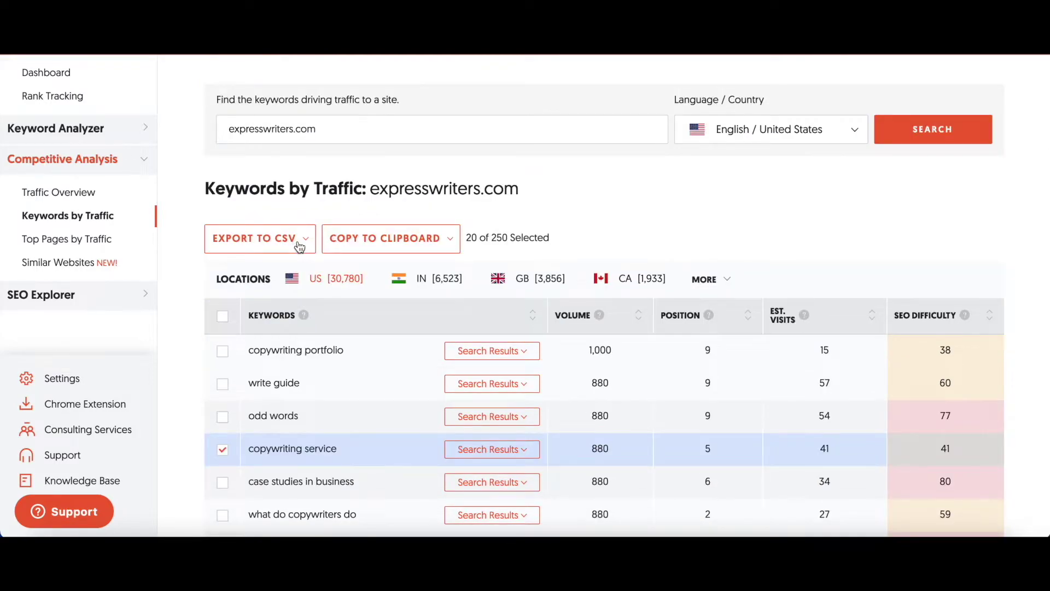
Export only the selected keywords to CSV and open the downloaded file.
click(300, 245)
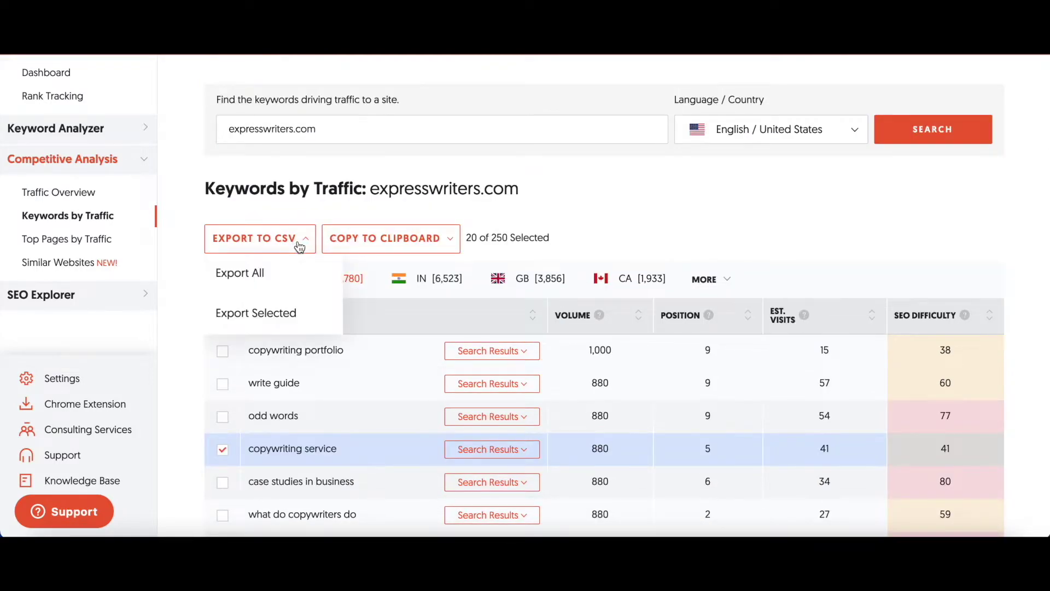
click(281, 312)
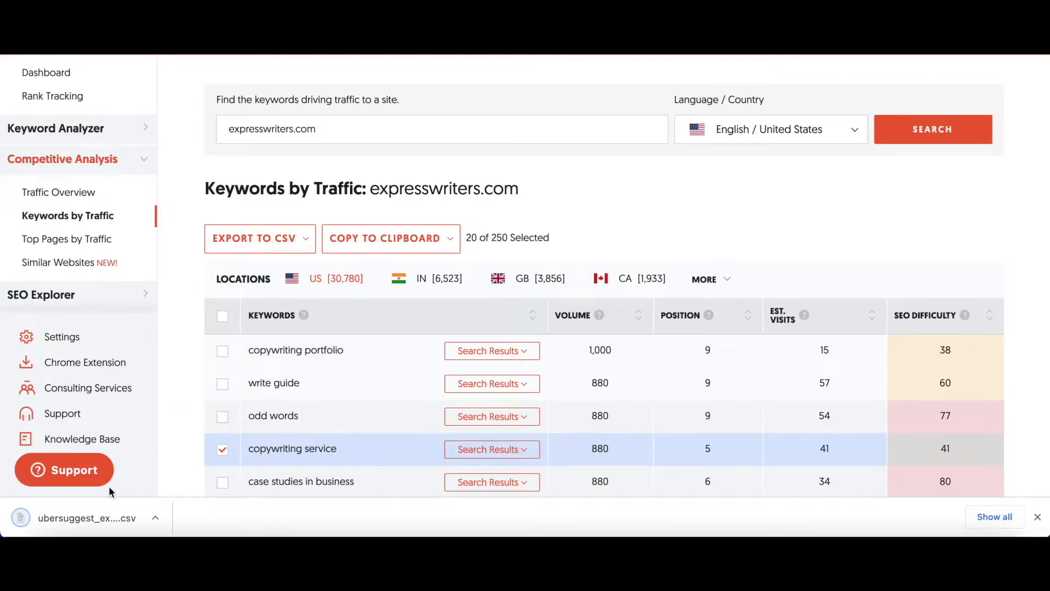
click(102, 520)
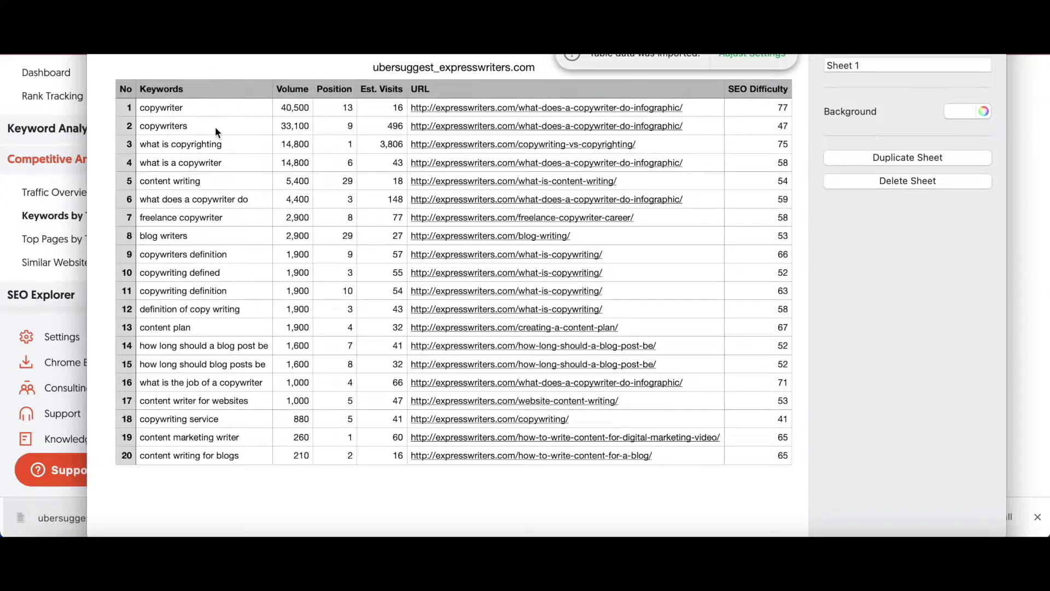
Look down the exported keywords from copywriter through the following rows and return to the first keyword.
click(186, 111)
key(Tab)
click(186, 111)
key(Down)
key(Down)
key(Down)
key(Down)
key(Down)
key(Down)
key(Down)
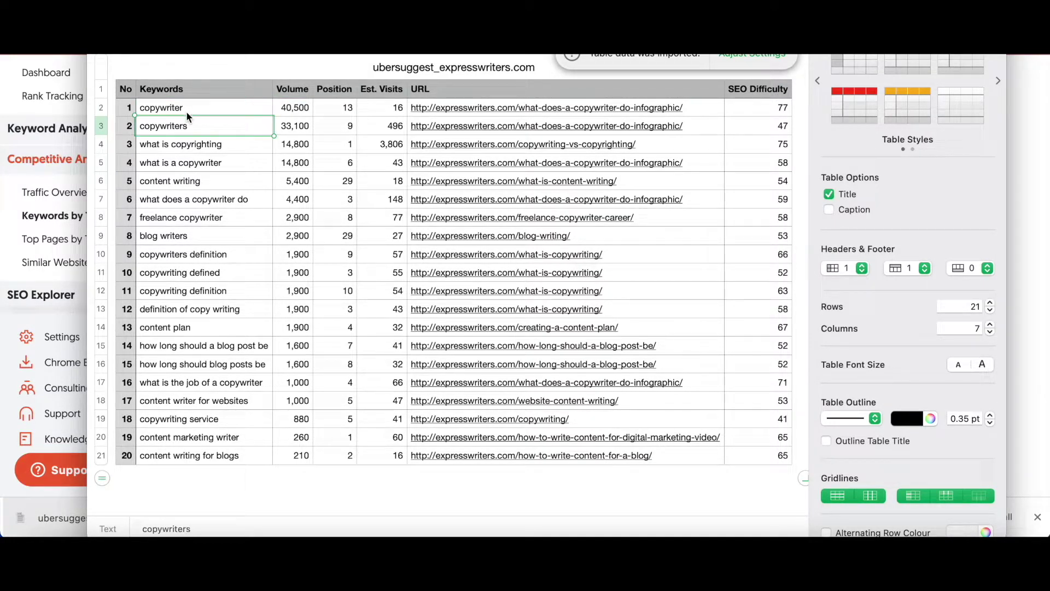
key(Up)
key(Up)
key(Up)
key(Up)
key(Up)
key(Up)
key(Up)
Examine the copywriter keyword's volume, position, estimated visits, URL and SEO difficulty in the exported table.
key(Right)
key(Right)
key(Left)
key(Right)
key(Right)
key(Right)
key(Right)
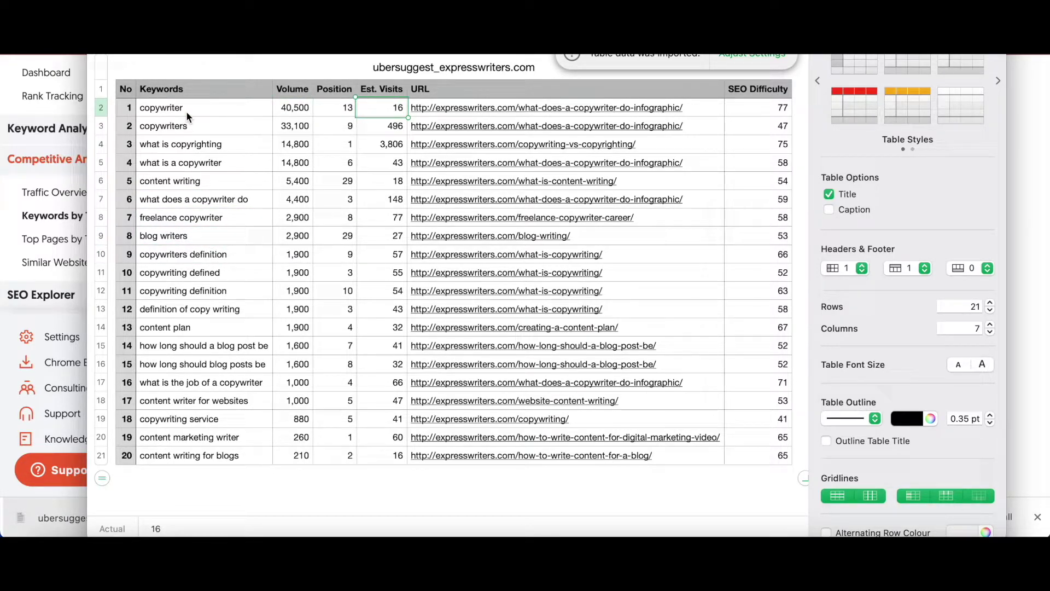
key(Left)
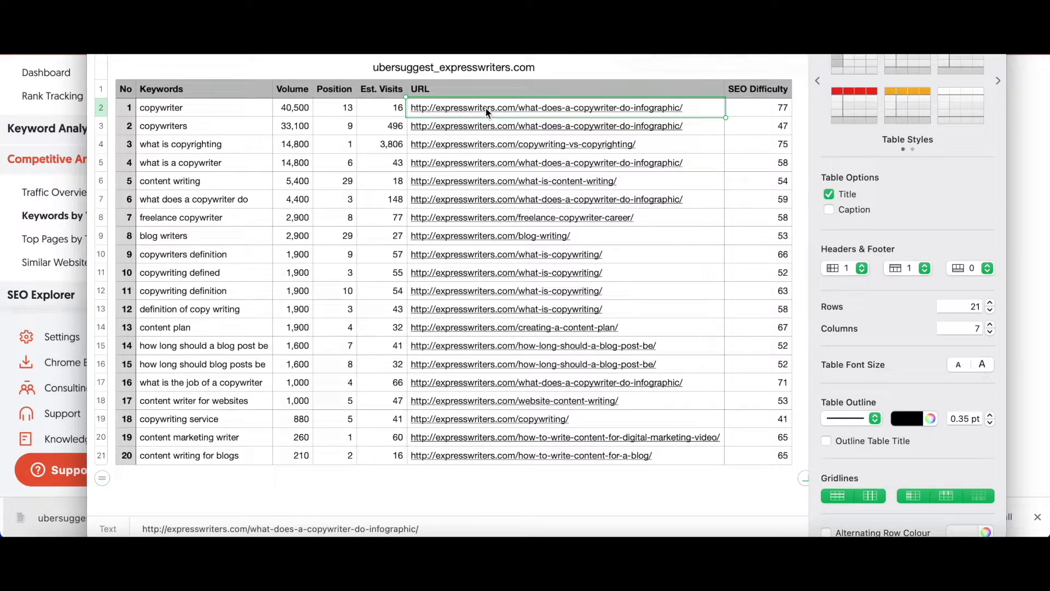
key(Tab)
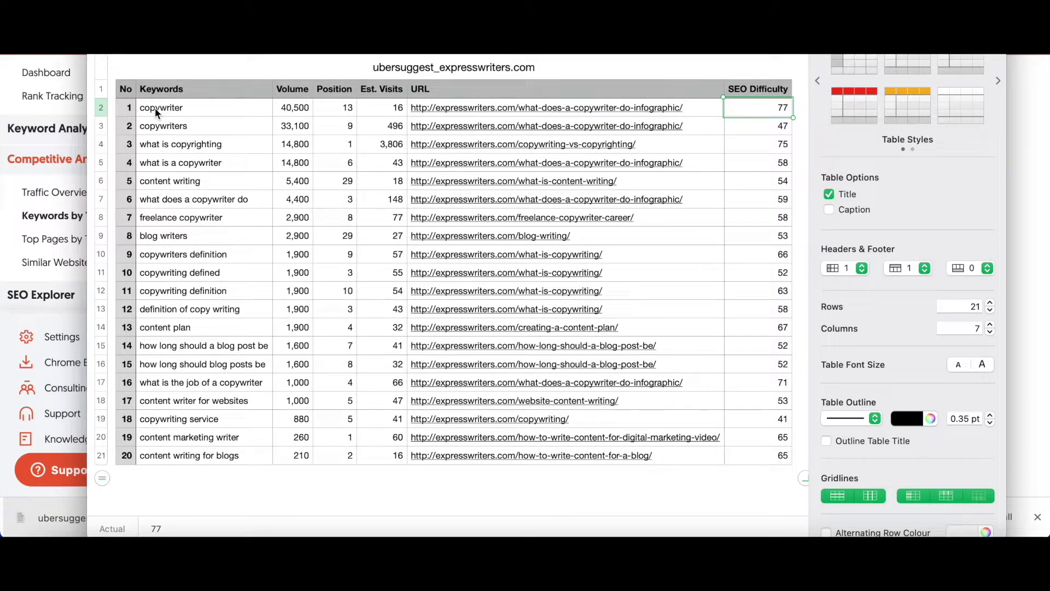
Switch from the exported spreadsheet back to Ubersuggest and search Keyword Ideas for copywriter.
click(156, 107)
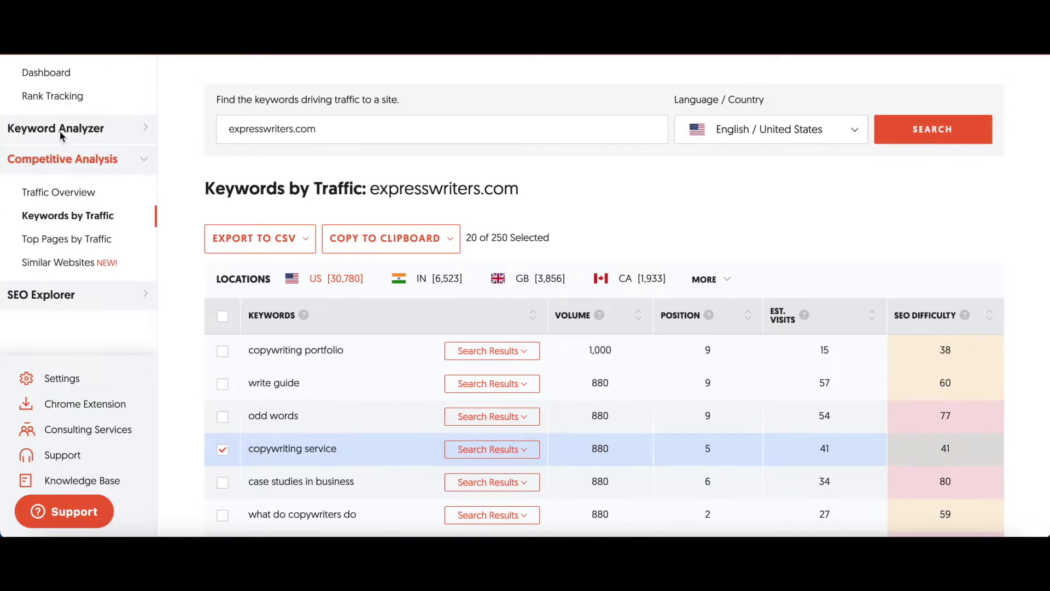
click(141, 134)
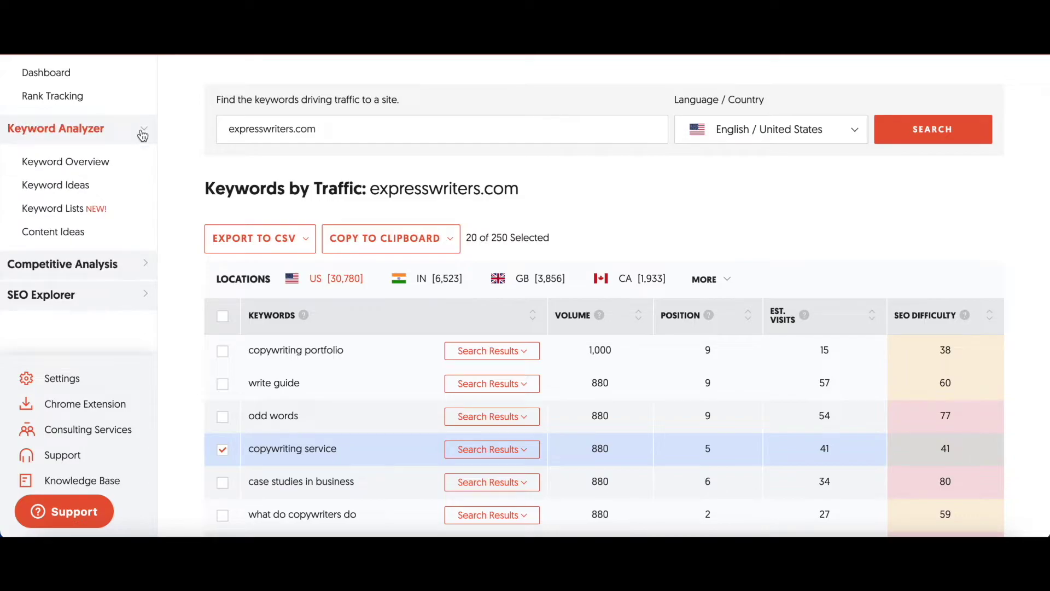
click(88, 163)
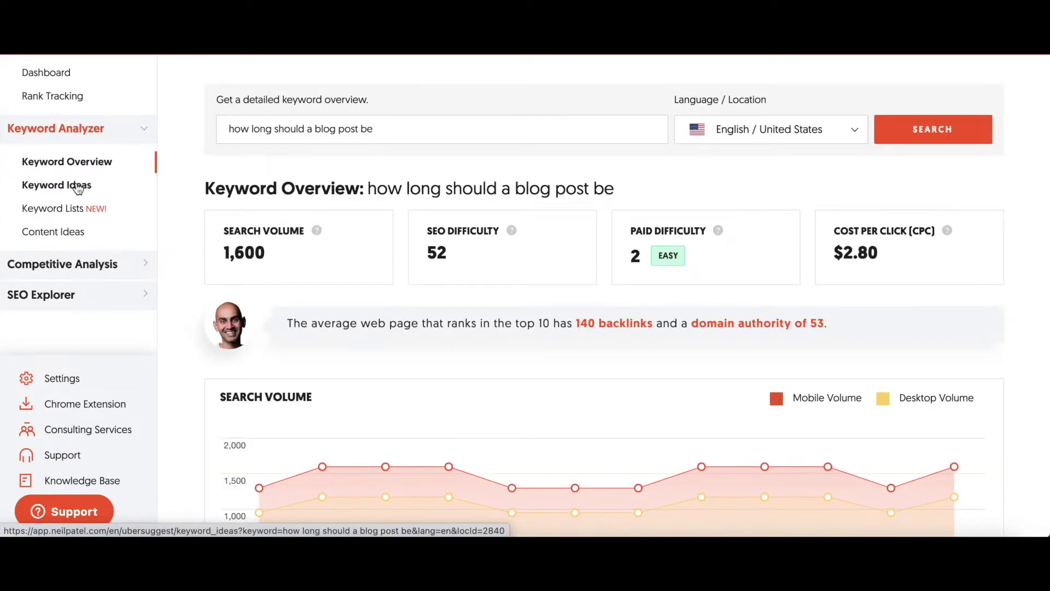
click(79, 186)
triple_click(324, 131)
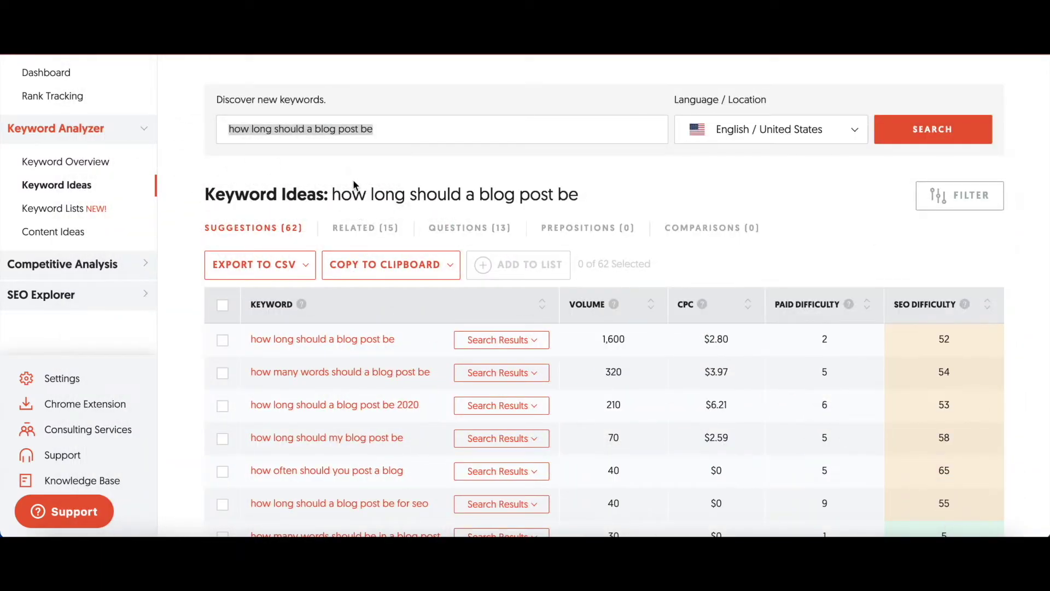
triple_click(335, 131)
text(copywriter)
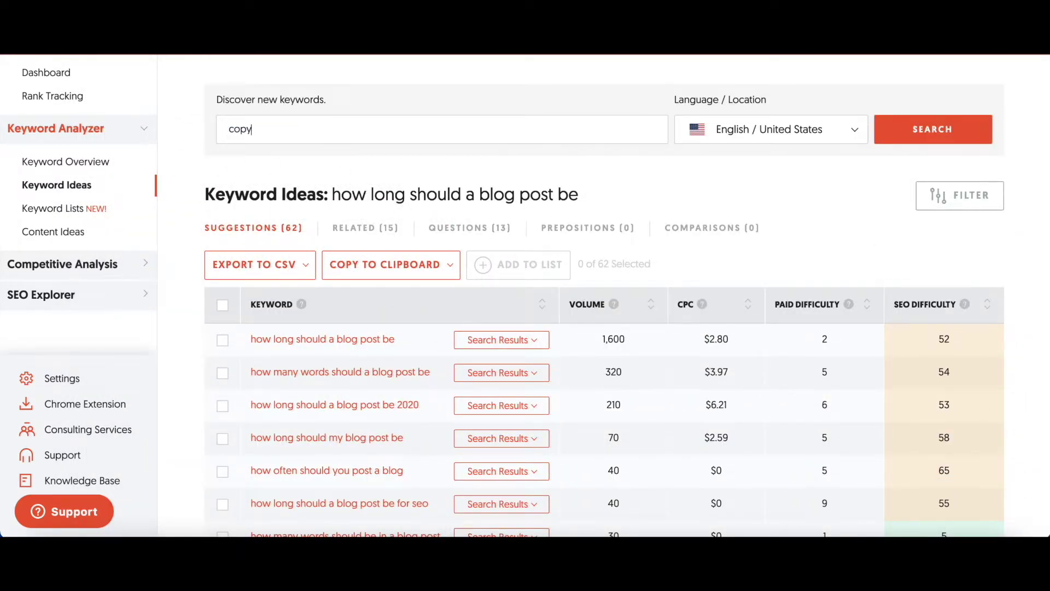
key(Return)
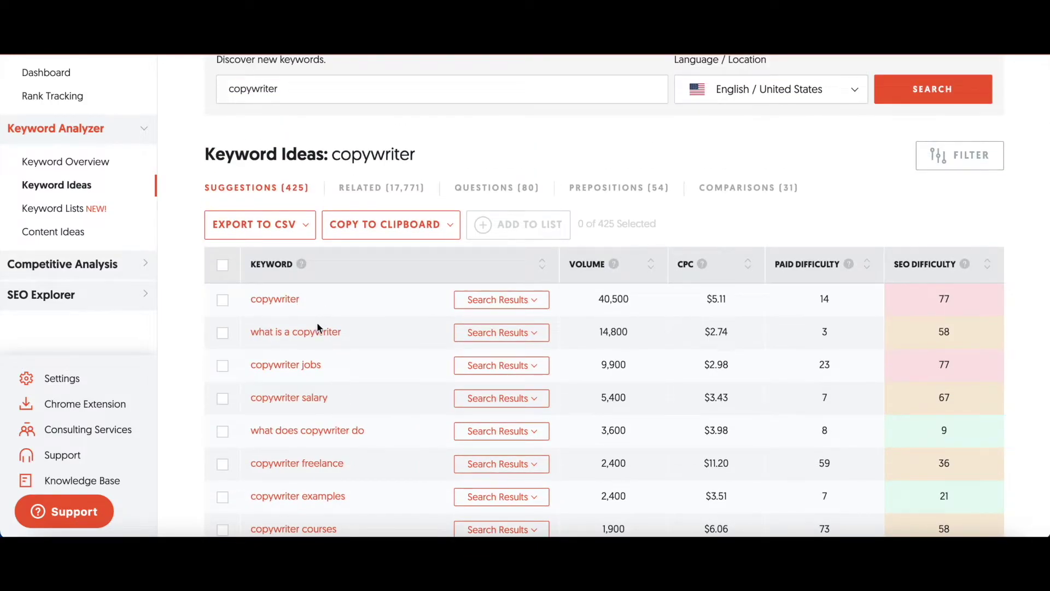
Select the keyword copywriter vs content writer in the Keyword Ideas suggestions.
scroll(344, 493, down, 15)
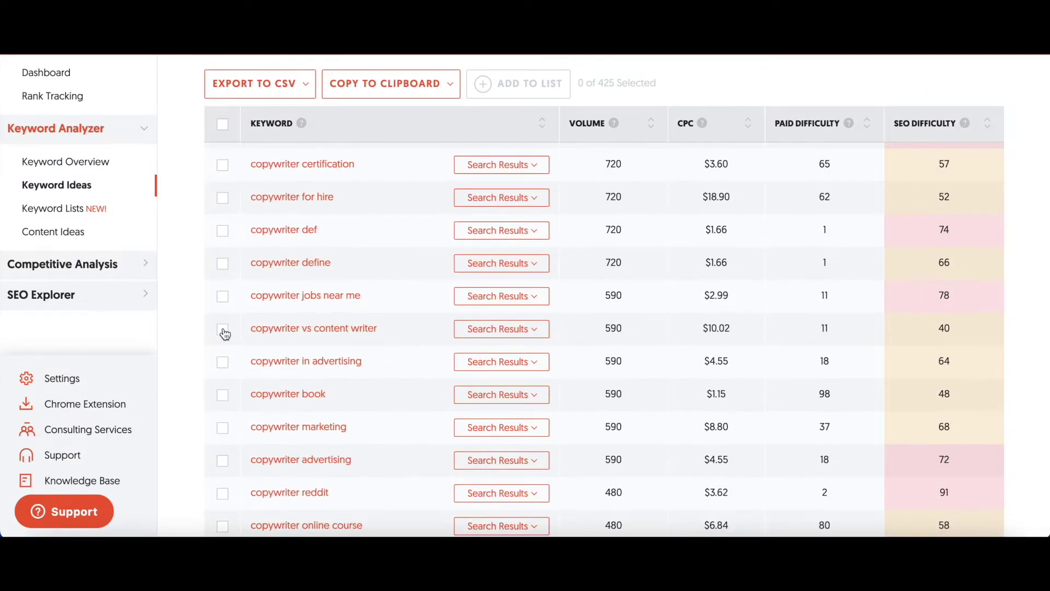
click(223, 331)
scroll(223, 332, down, 5)
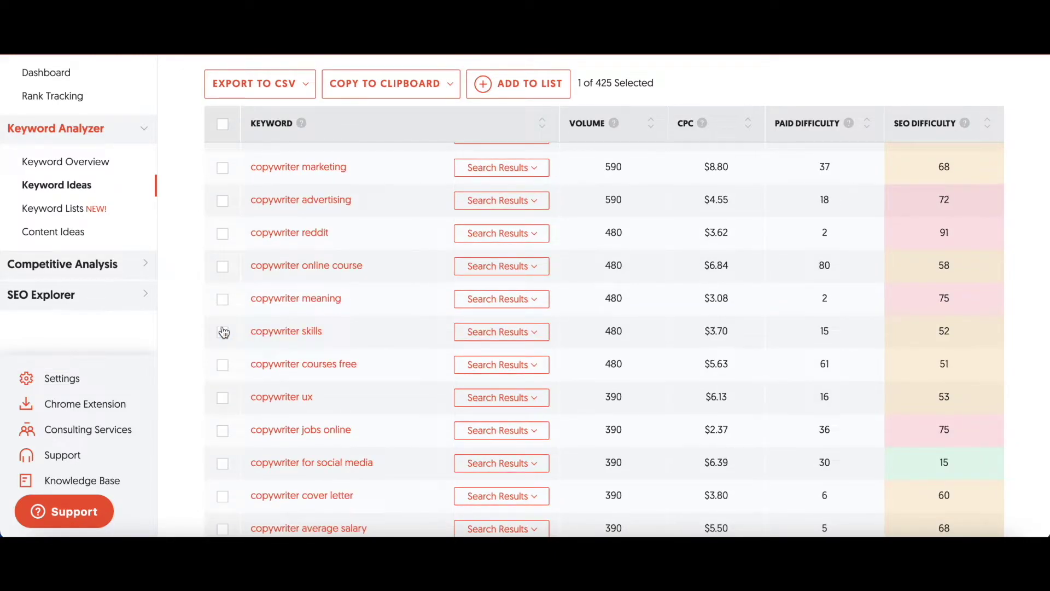
scroll(223, 332, down, 5)
scroll(223, 330, up, 5)
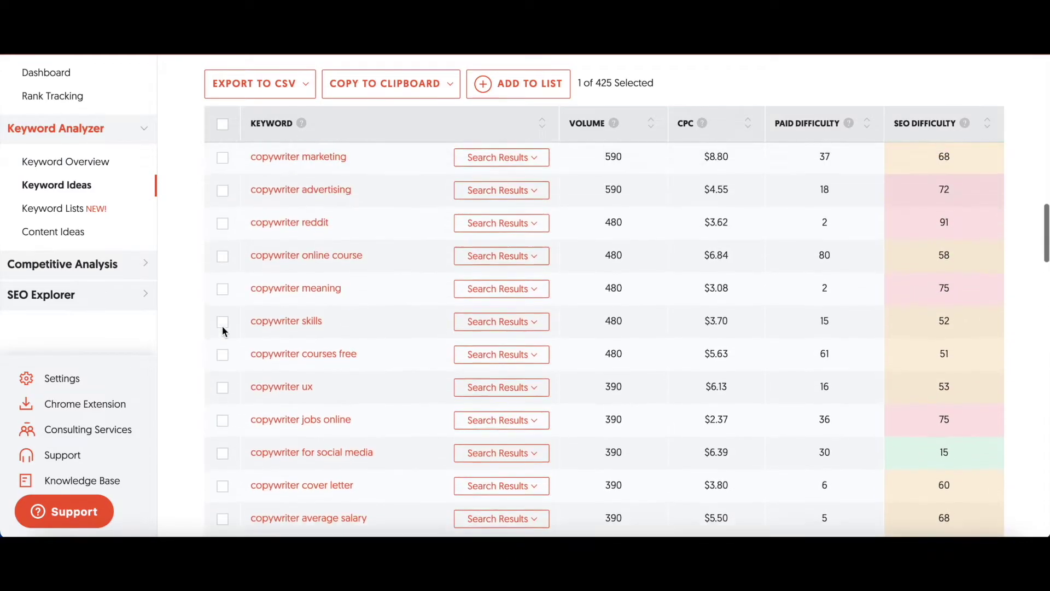
scroll(222, 325, up, 2)
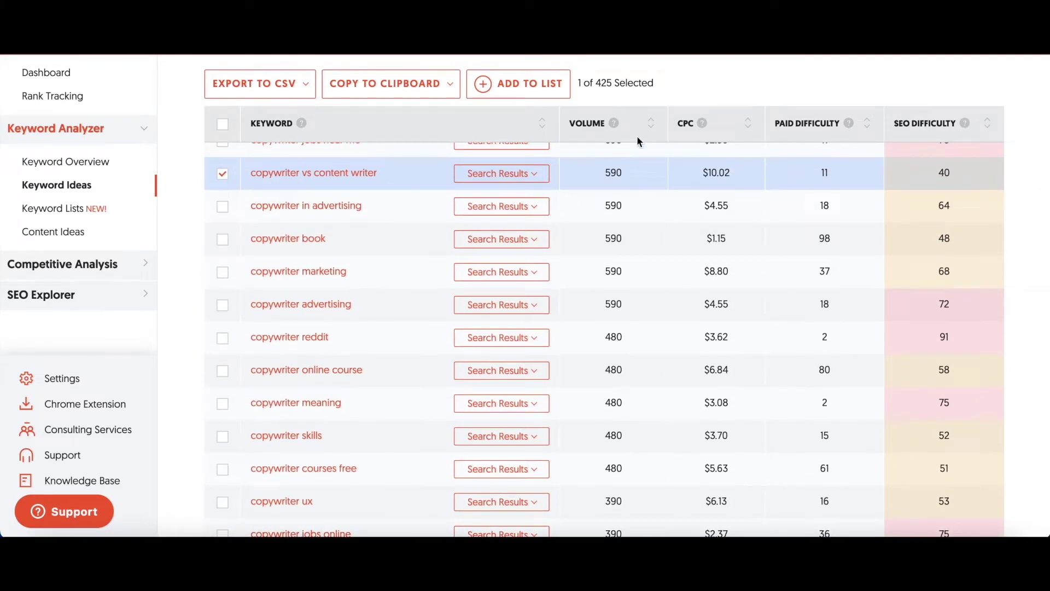
Look through the remaining copywriter suggestions down to the end of the first results page.
scroll(655, 325, down, 20)
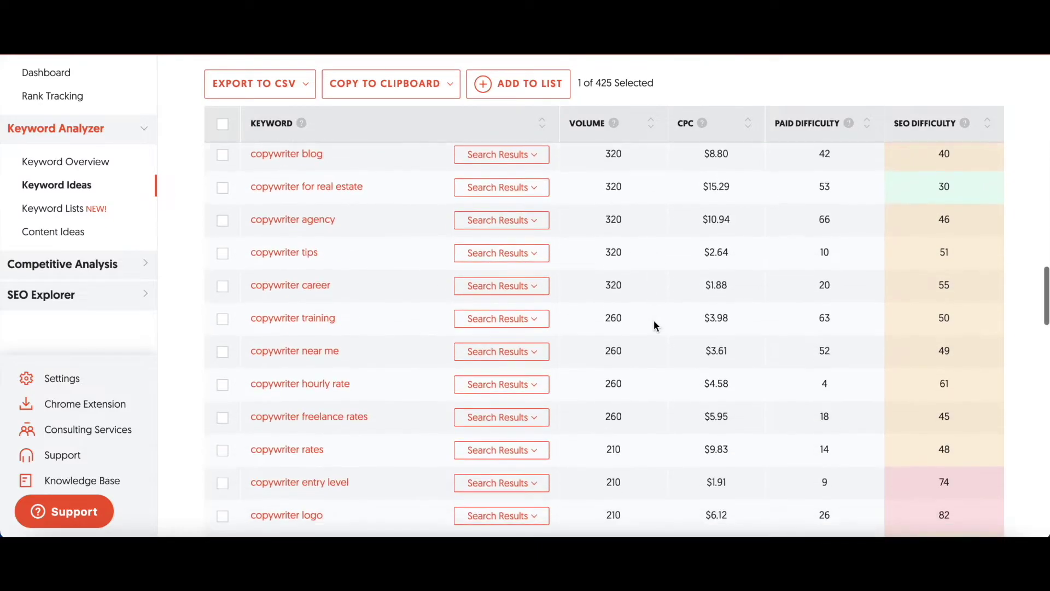
scroll(655, 325, down, 5)
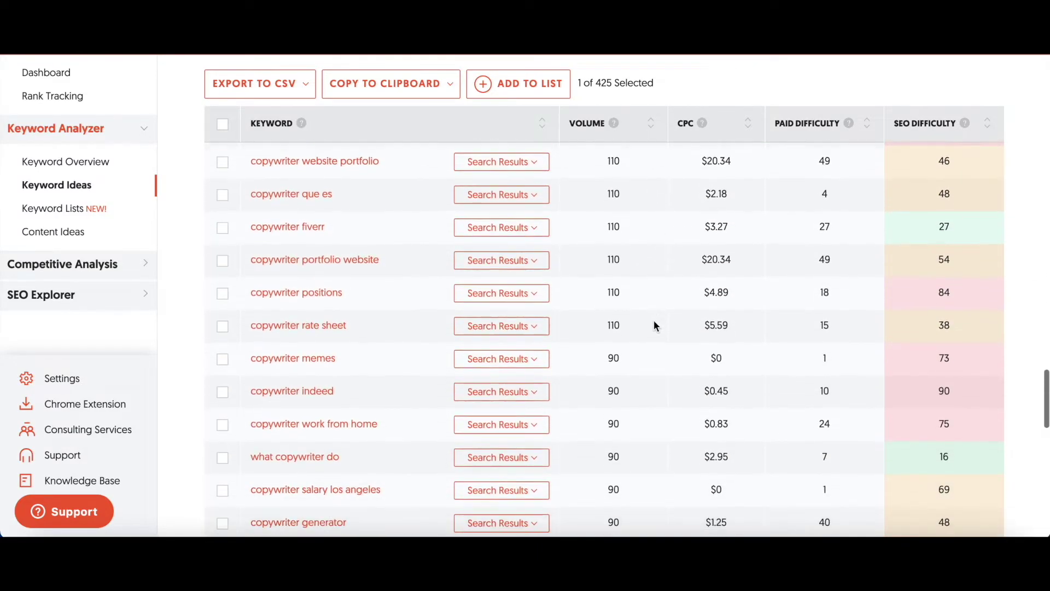
scroll(655, 325, down, 5)
scroll(655, 325, down, 6)
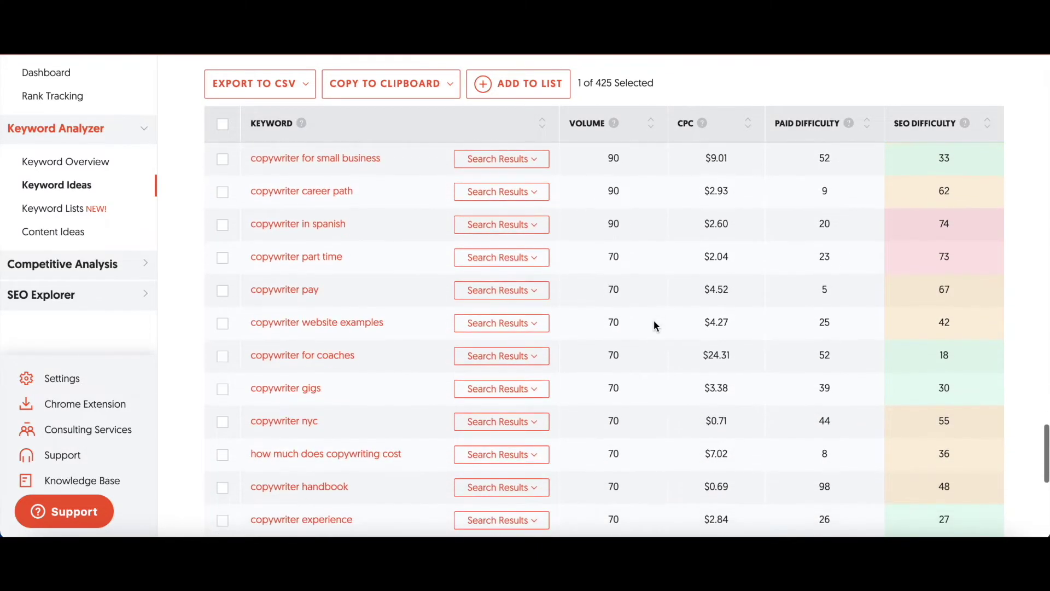
scroll(655, 325, down, 5)
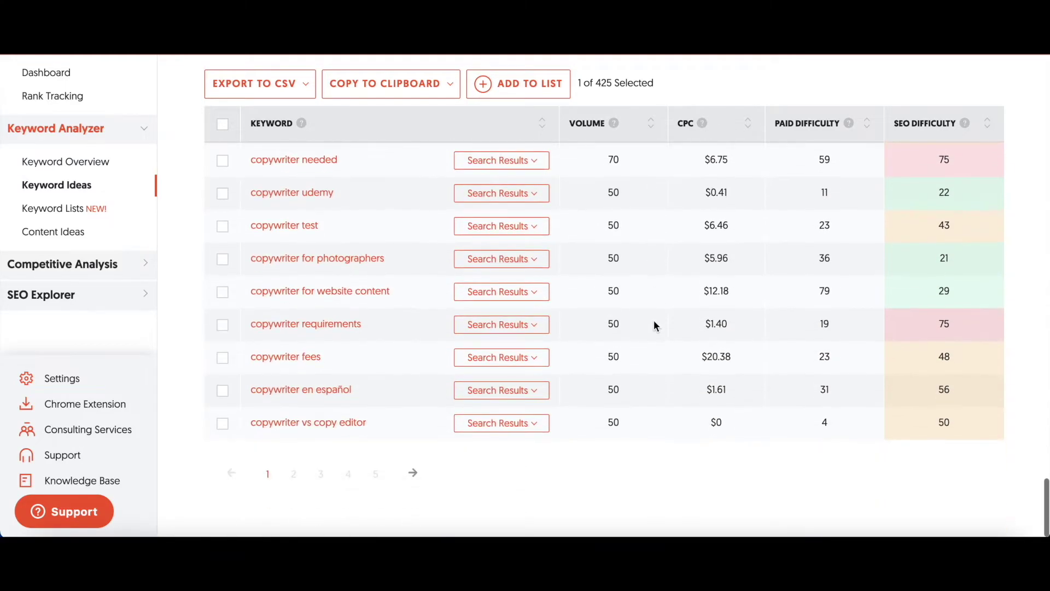
Examine the keywords, search volumes and SEO difficulty on the second page of copywriter suggestions.
click(413, 474)
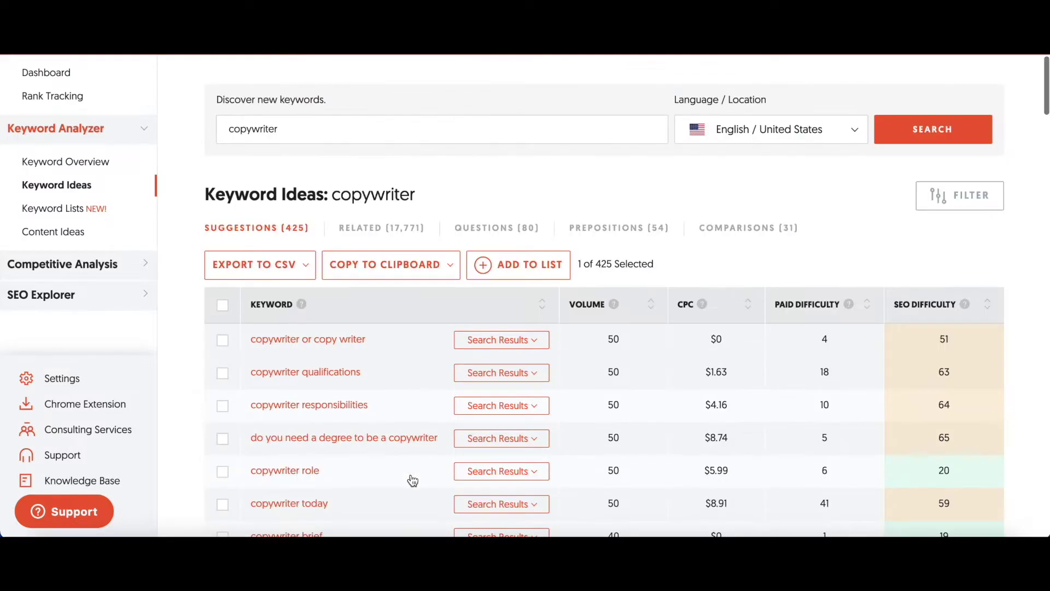
scroll(413, 480, down, 2)
scroll(413, 480, down, 5)
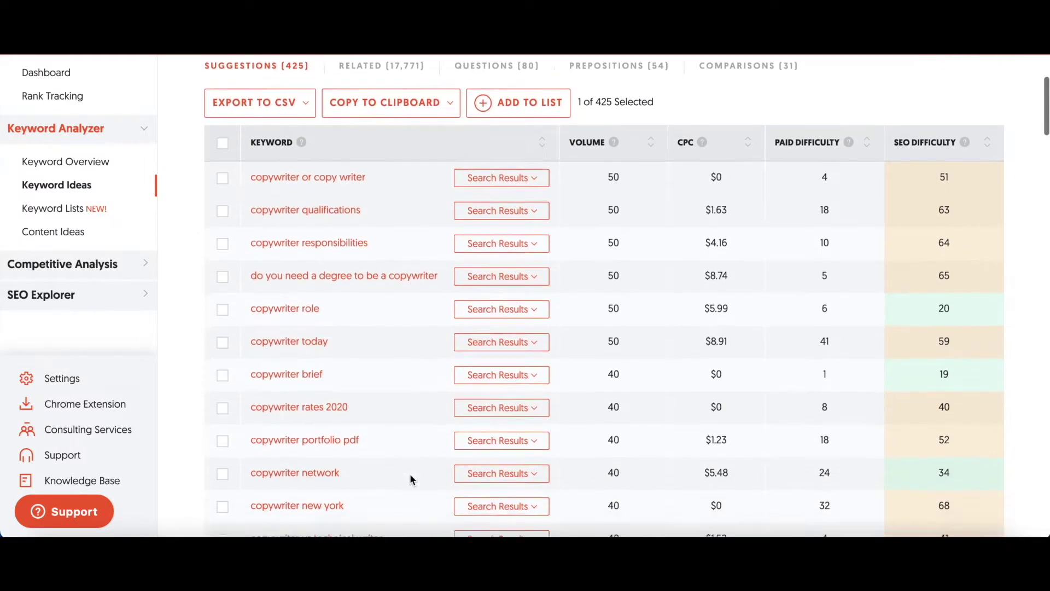
scroll(413, 480, up, 4)
scroll(411, 479, up, 1)
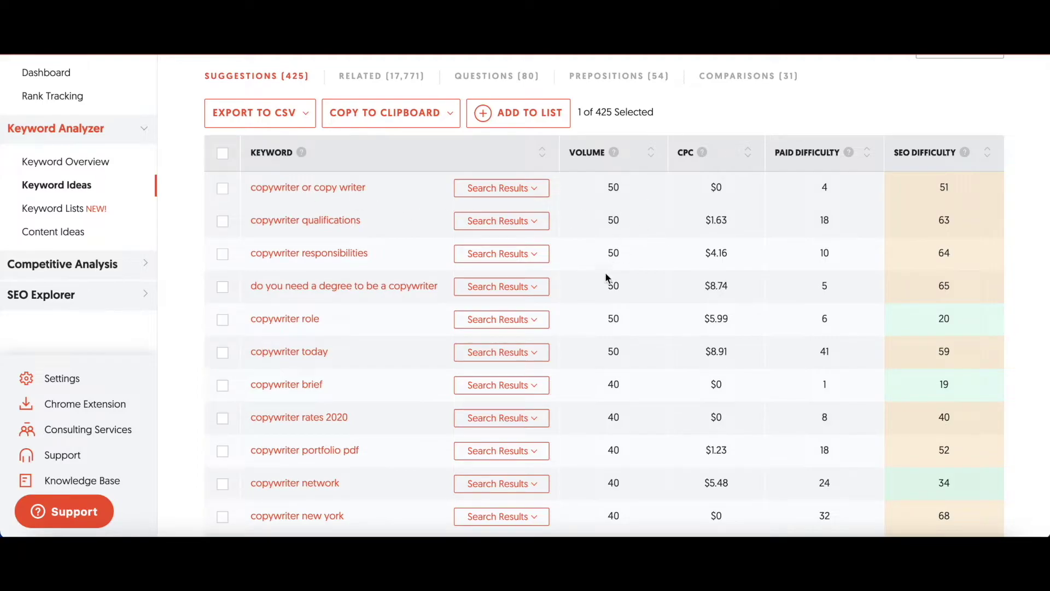
scroll(605, 275, down, 5)
scroll(606, 277, down, 18)
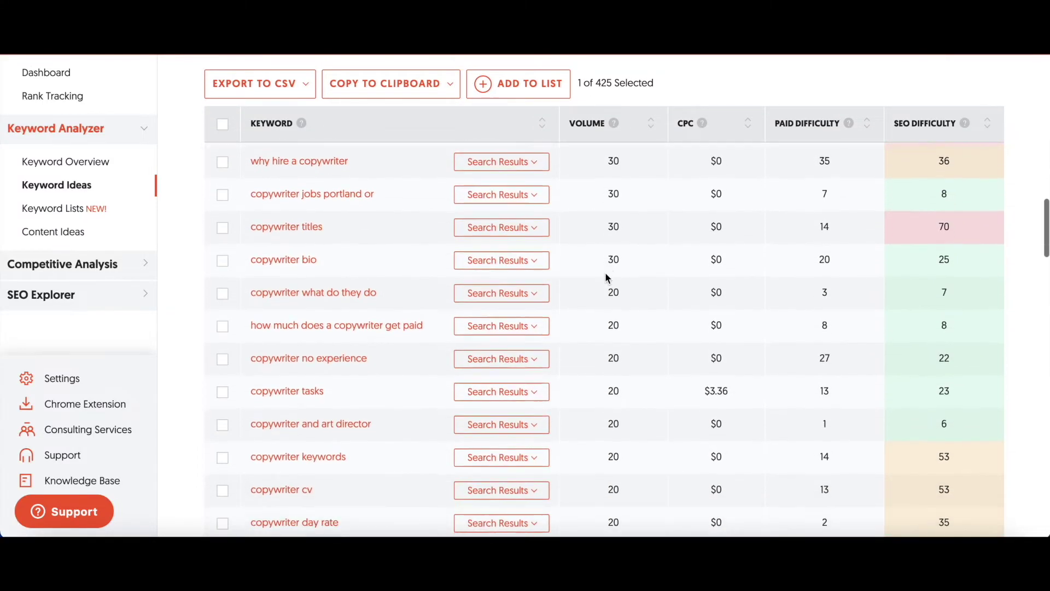
scroll(606, 278, down, 2)
scroll(606, 277, up, 8)
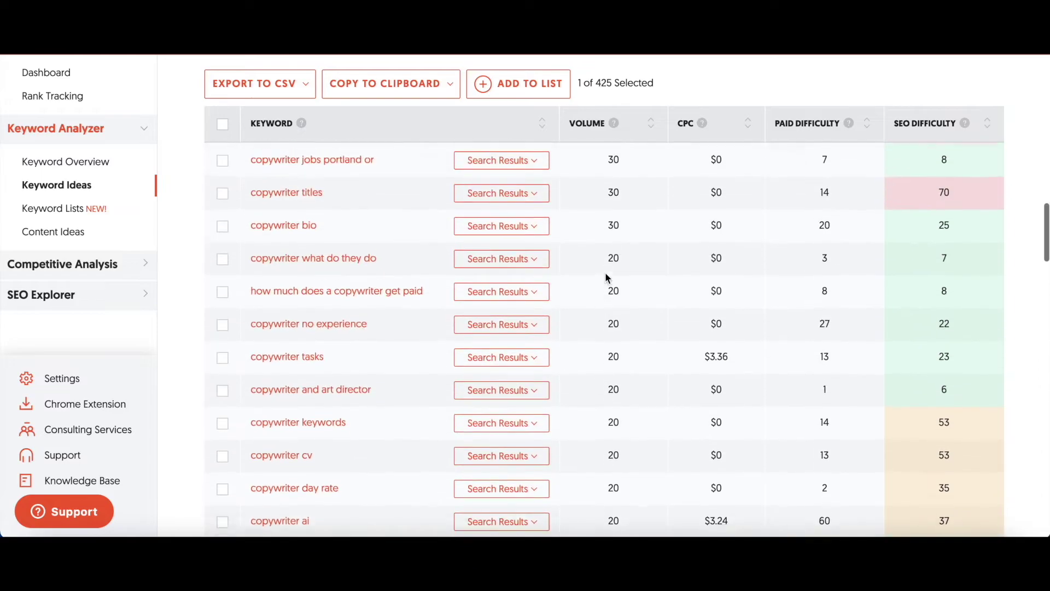
scroll(605, 276, up, 7)
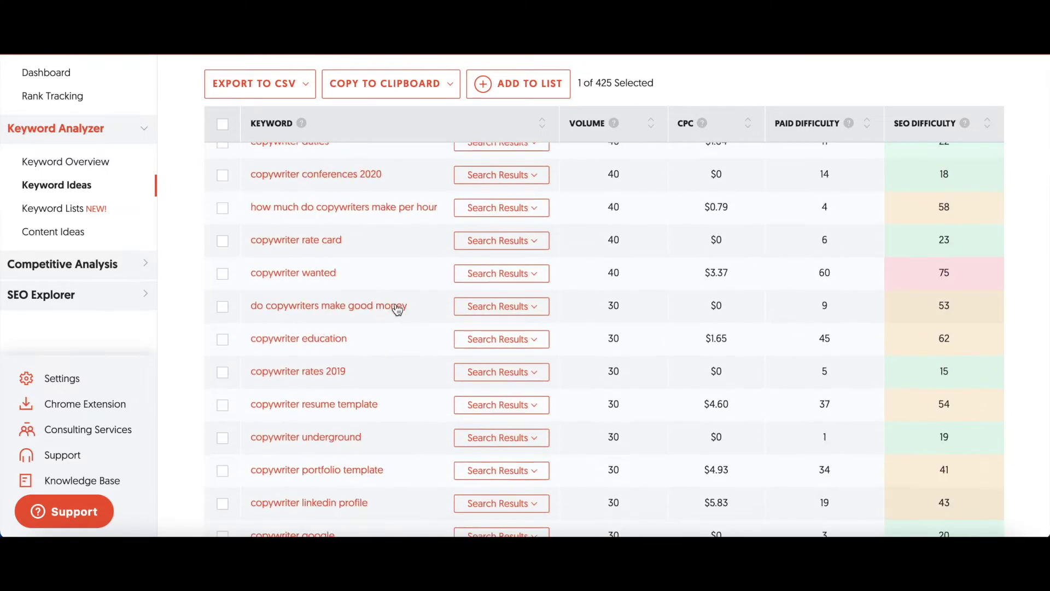
scroll(339, 353, down, 2)
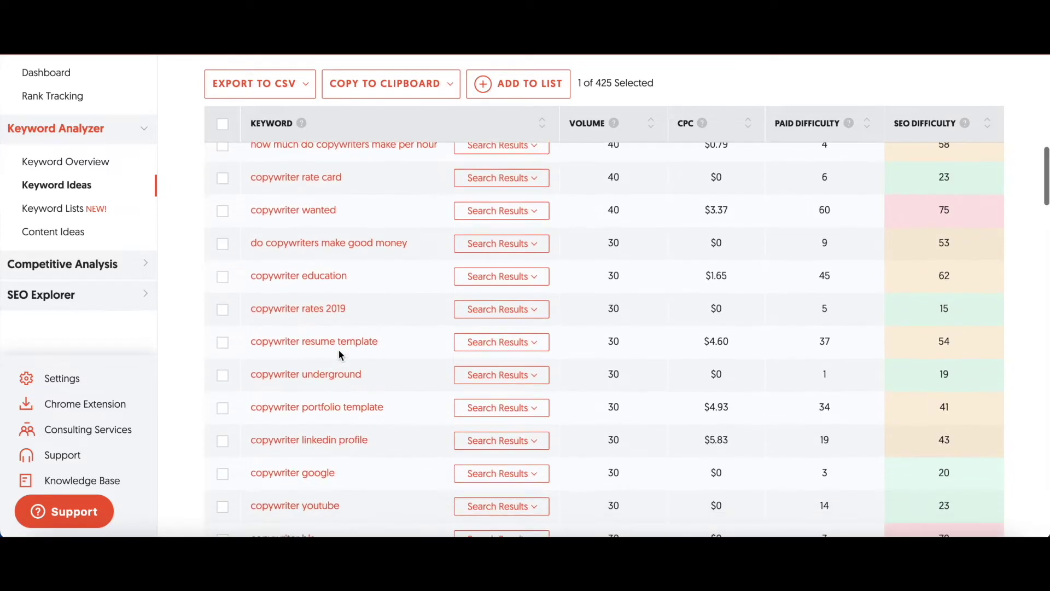
scroll(339, 353, up, 1)
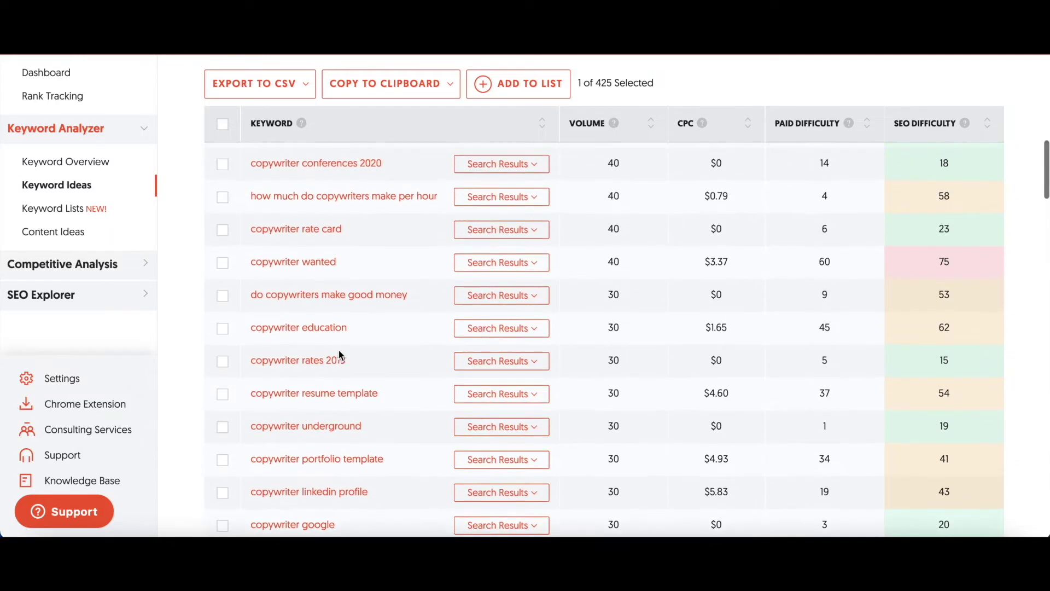
scroll(339, 355, up, 5)
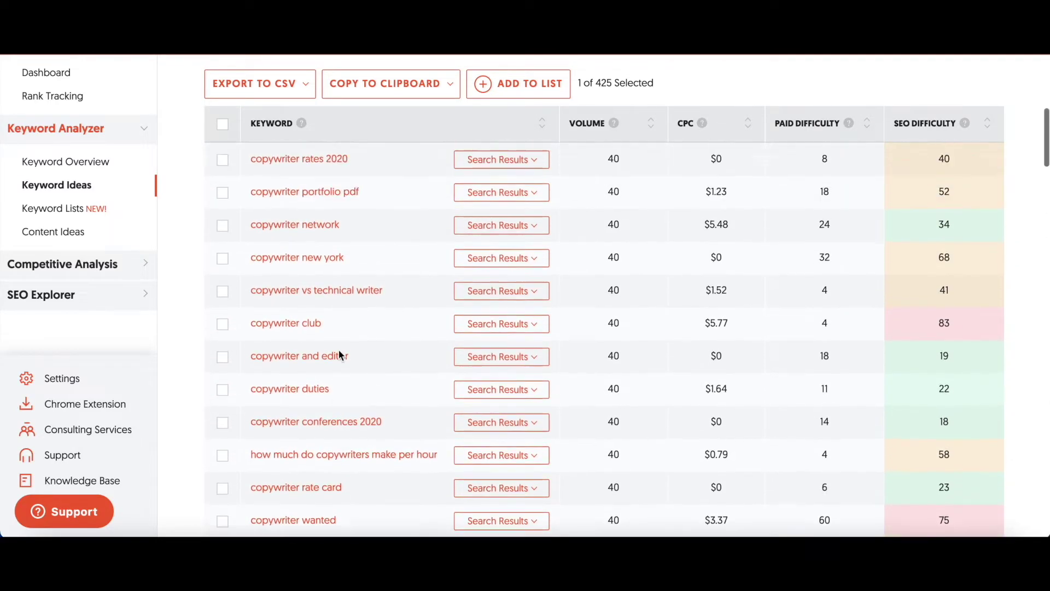
scroll(339, 355, down, 7)
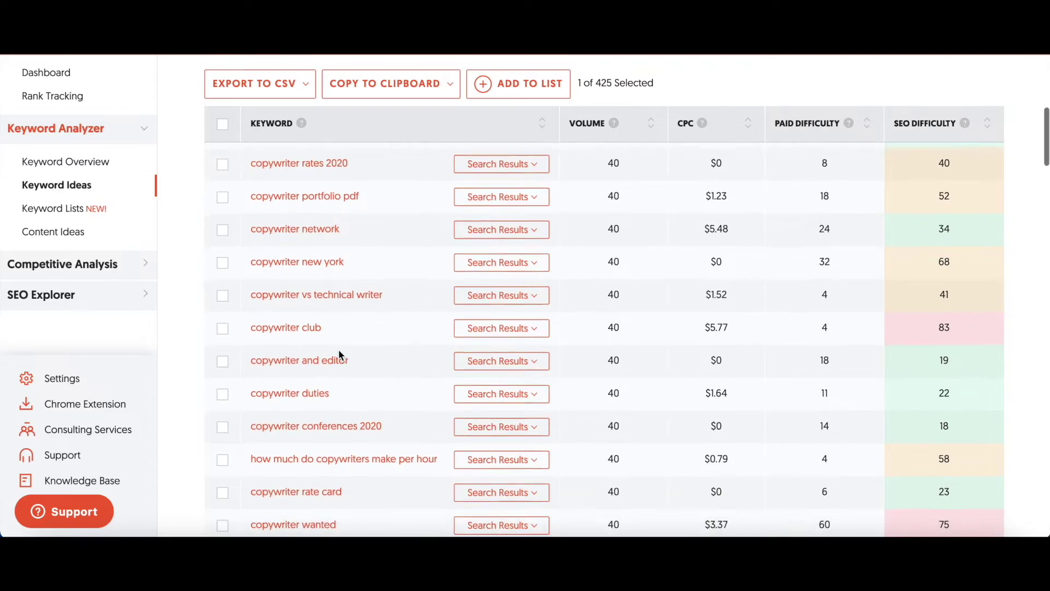
scroll(340, 355, down, 20)
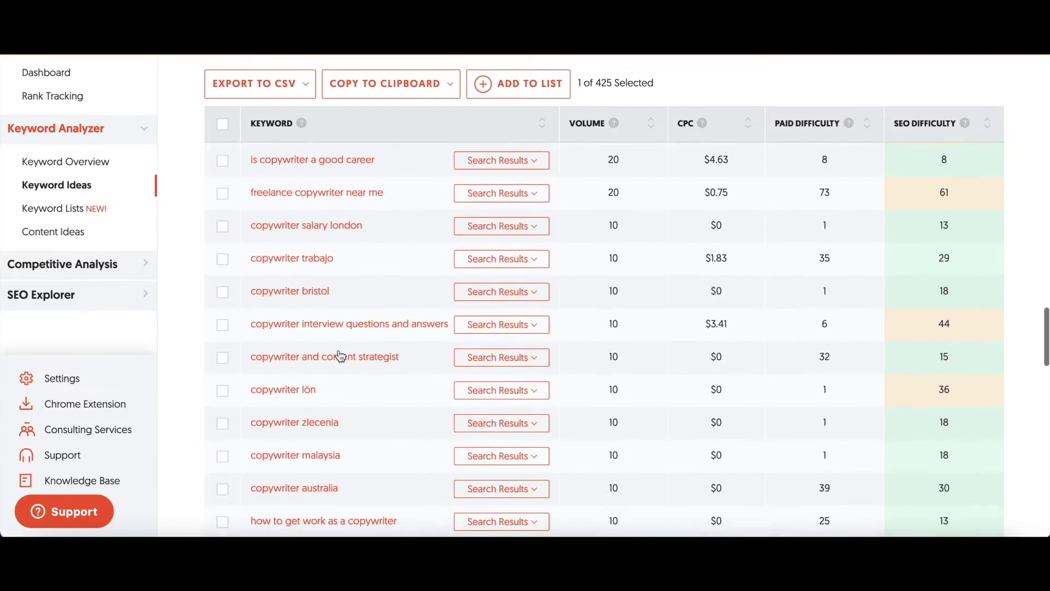
scroll(339, 354, down, 10)
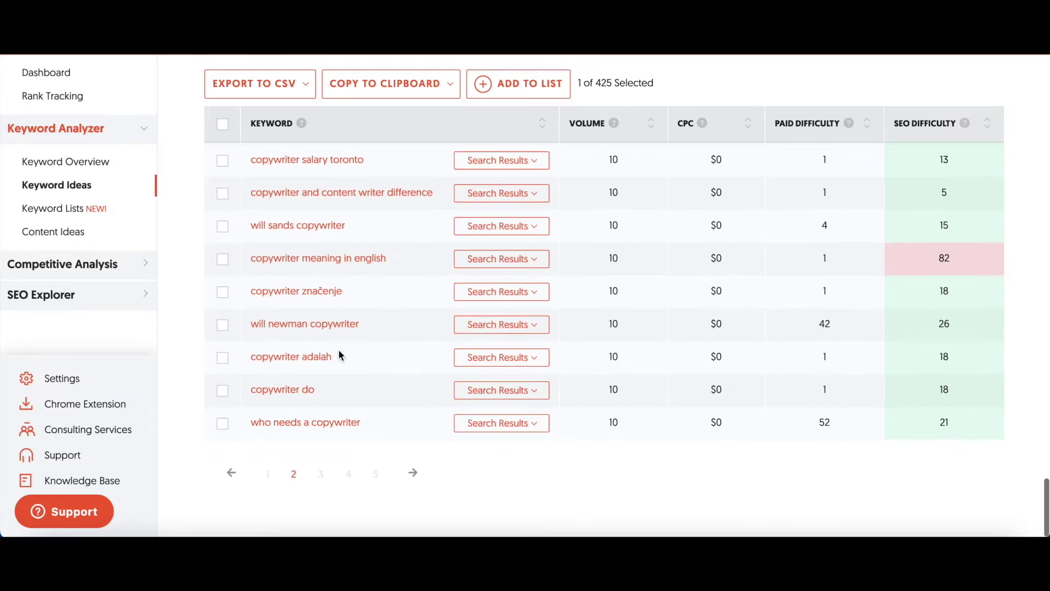
Return to the first page of suggestions and add how much does a copywriter make to the selected keywords.
click(269, 475)
scroll(272, 476, down, 3)
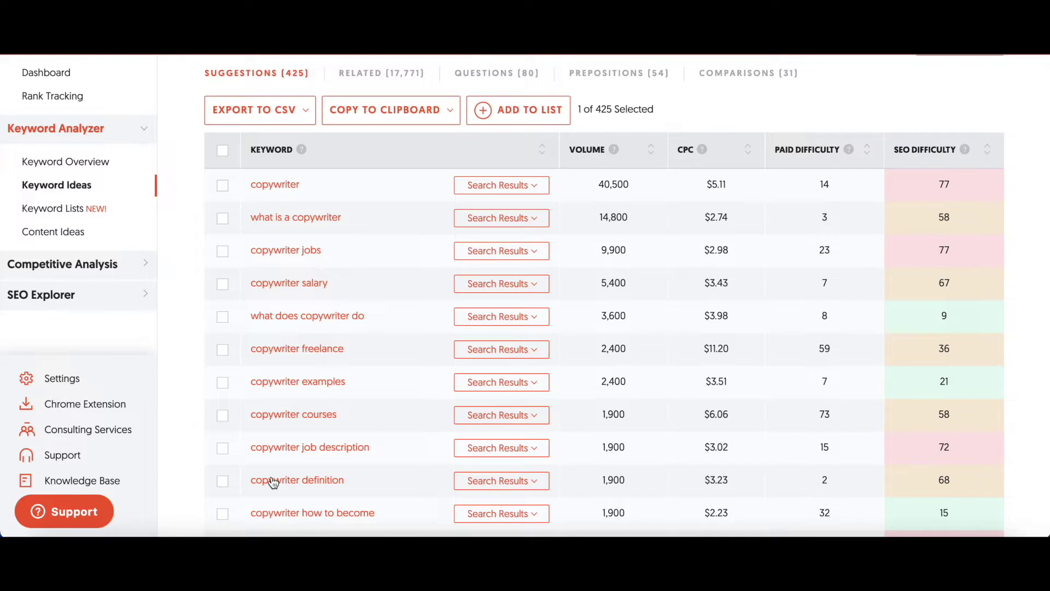
scroll(274, 482, down, 12)
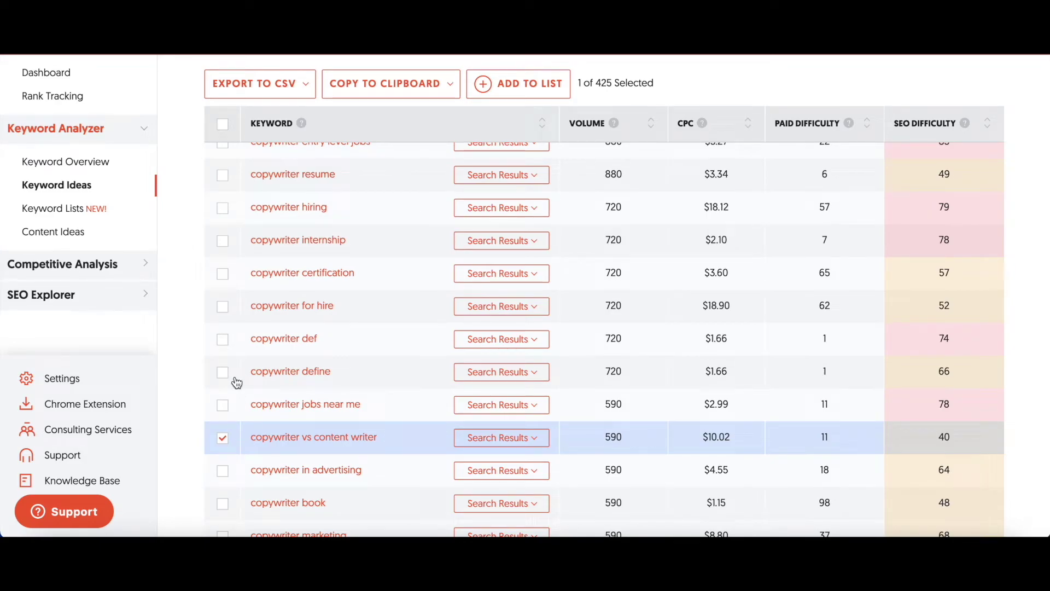
scroll(244, 391, up, 6)
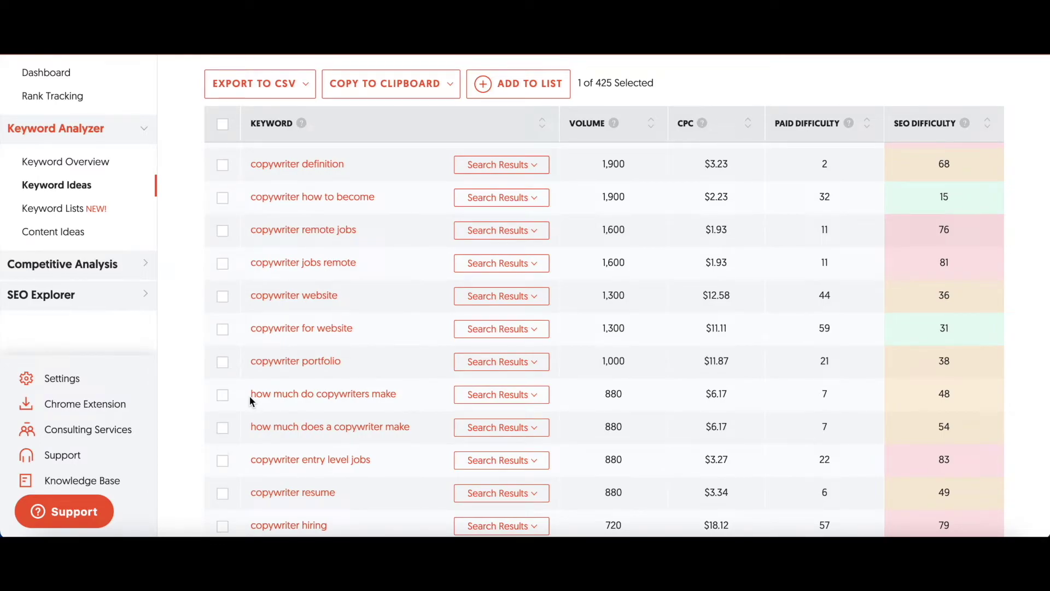
click(222, 428)
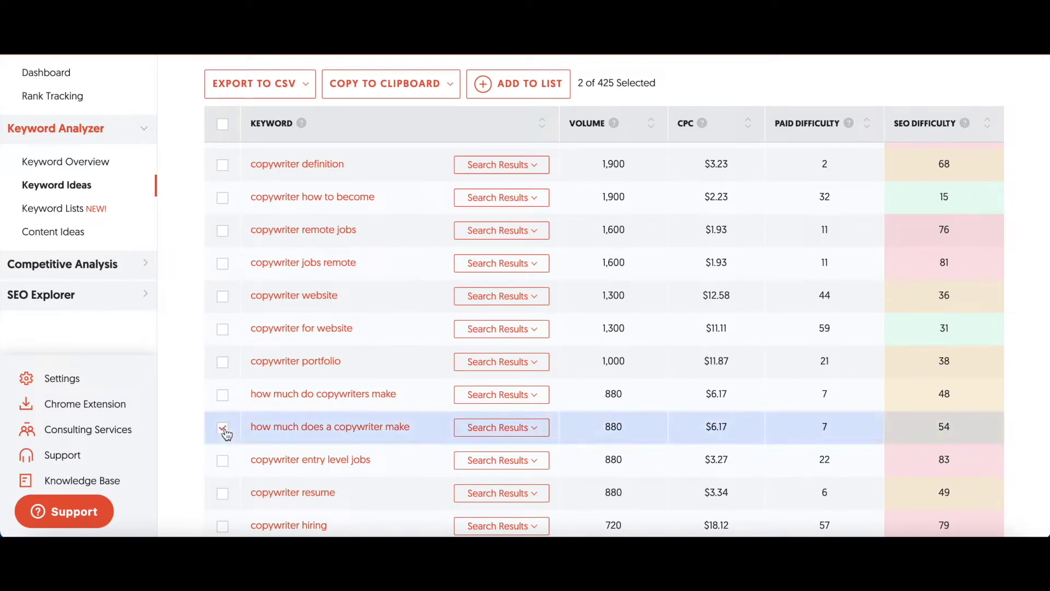
Review the suggestions around copywriter vs content writer and the highest-volume copywriter keywords at the start of the list.
scroll(228, 439, down, 5)
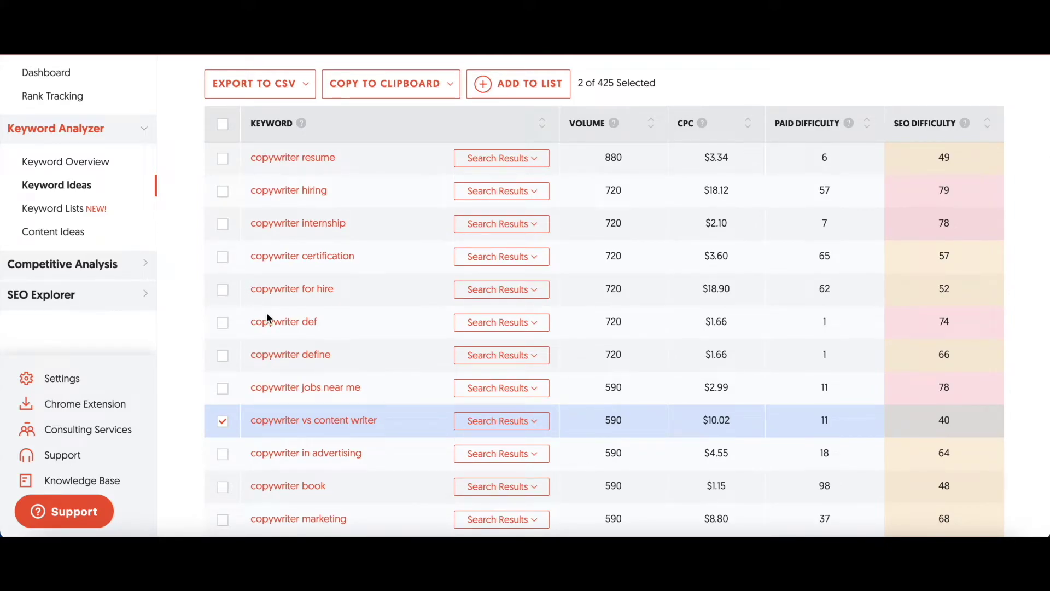
scroll(267, 318, down, 3)
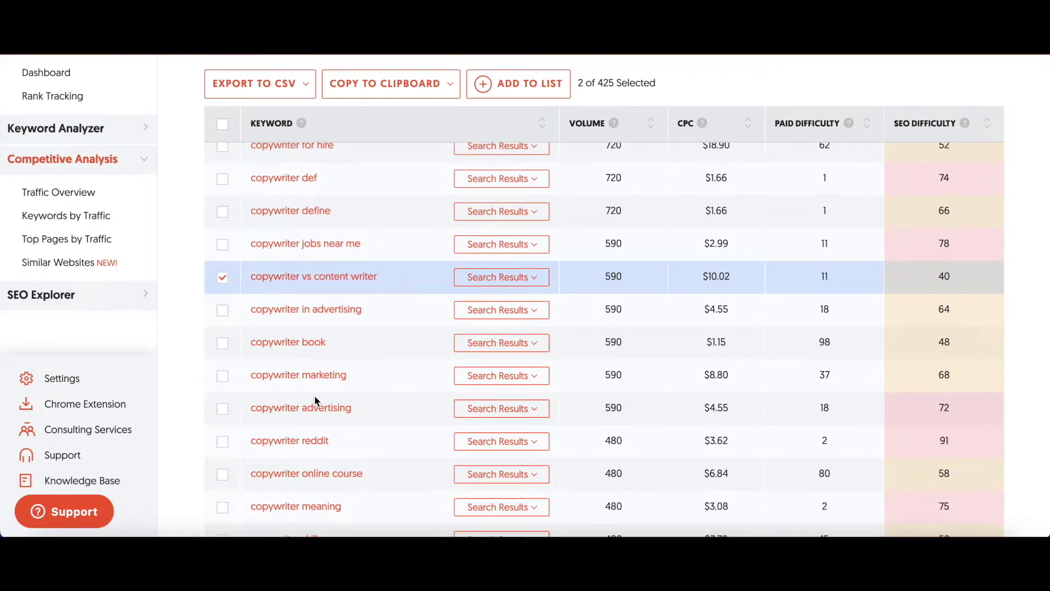
scroll(315, 401, up, 12)
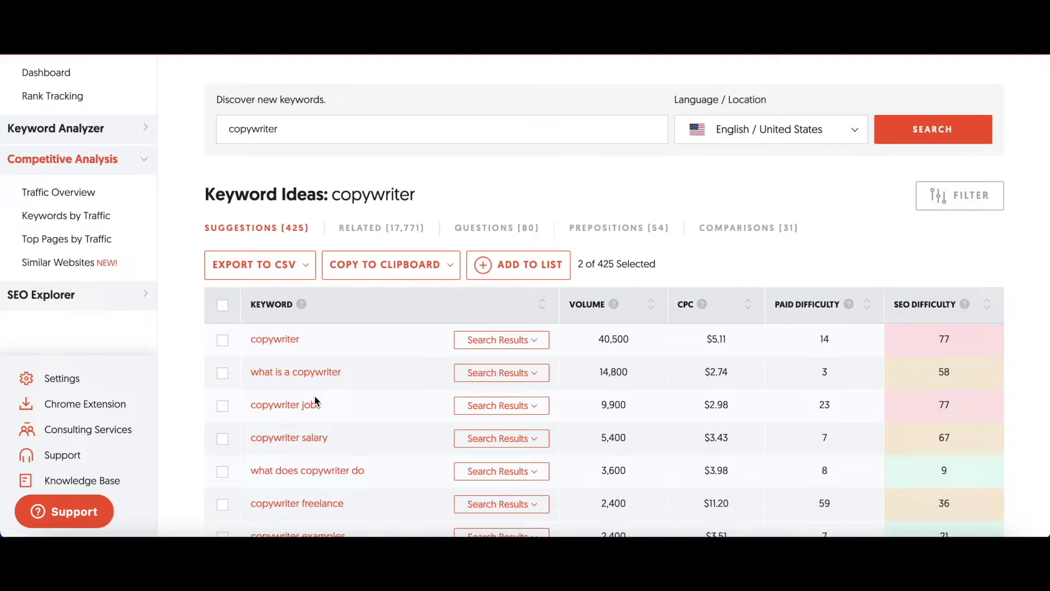
scroll(315, 401, down, 2)
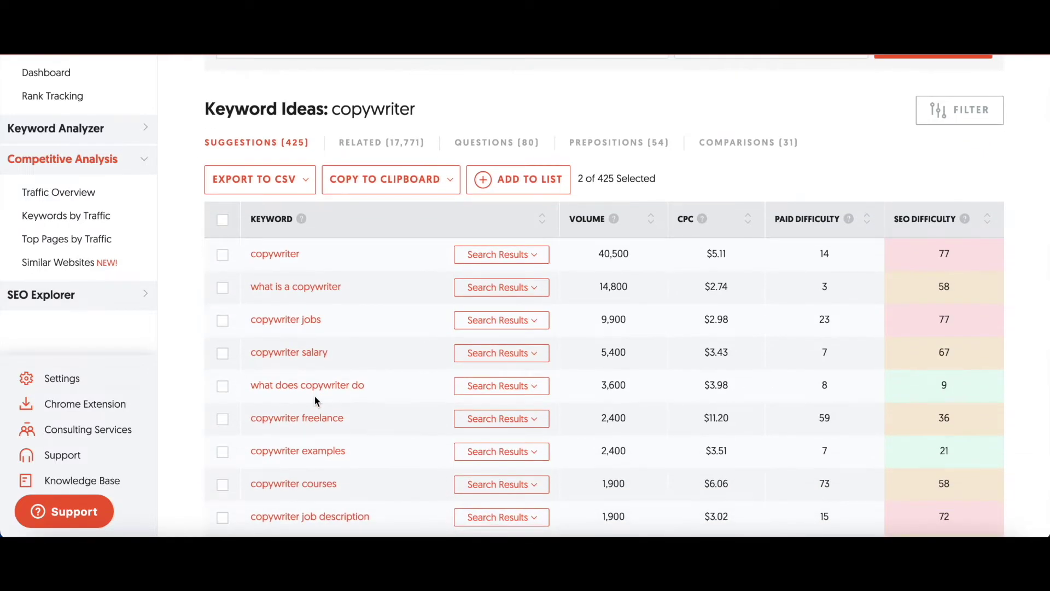
scroll(314, 397, down, 1)
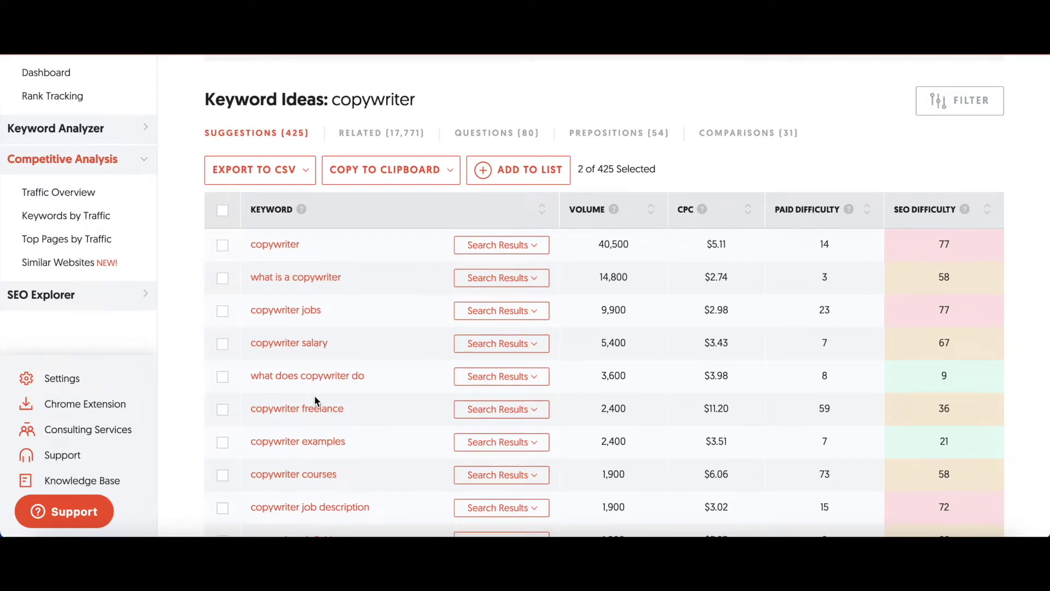
scroll(314, 395, down, 1)
scroll(314, 395, up, 2)
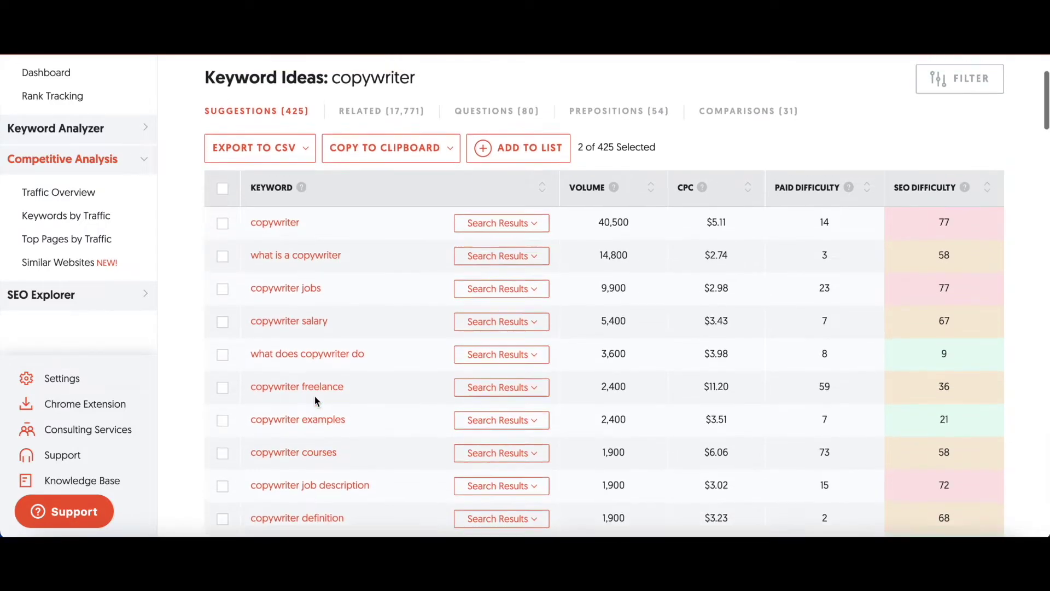
scroll(314, 395, up, 1)
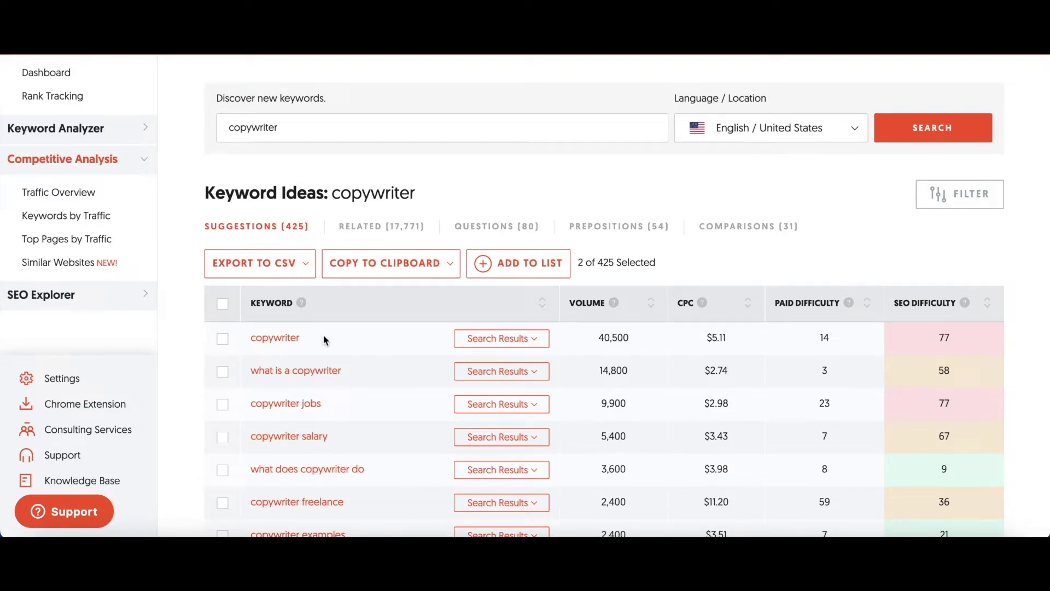
scroll(328, 375, down, 10)
scroll(331, 381, up, 10)
scroll(330, 375, down, 8)
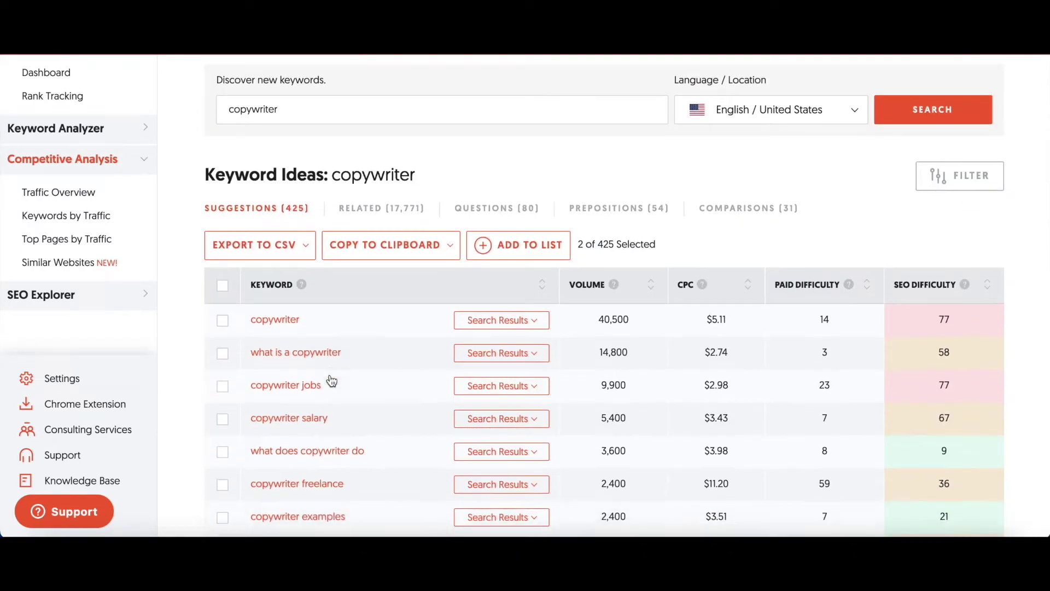
scroll(330, 373, up, 8)
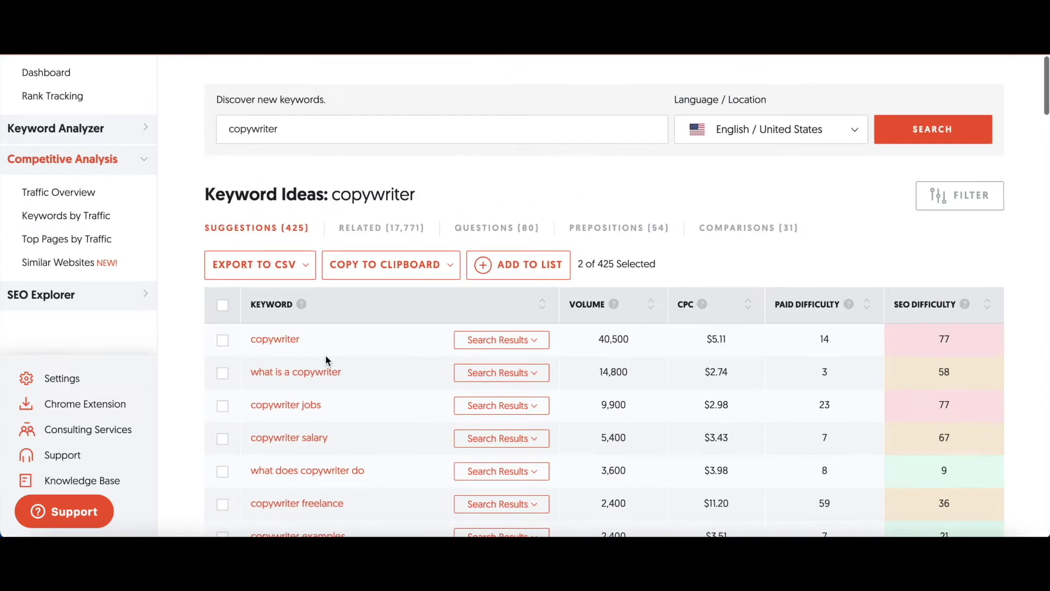
Show the related keyword ideas for copywriter and look through their search volumes and SEO difficulty.
click(384, 234)
scroll(339, 509, down, 7)
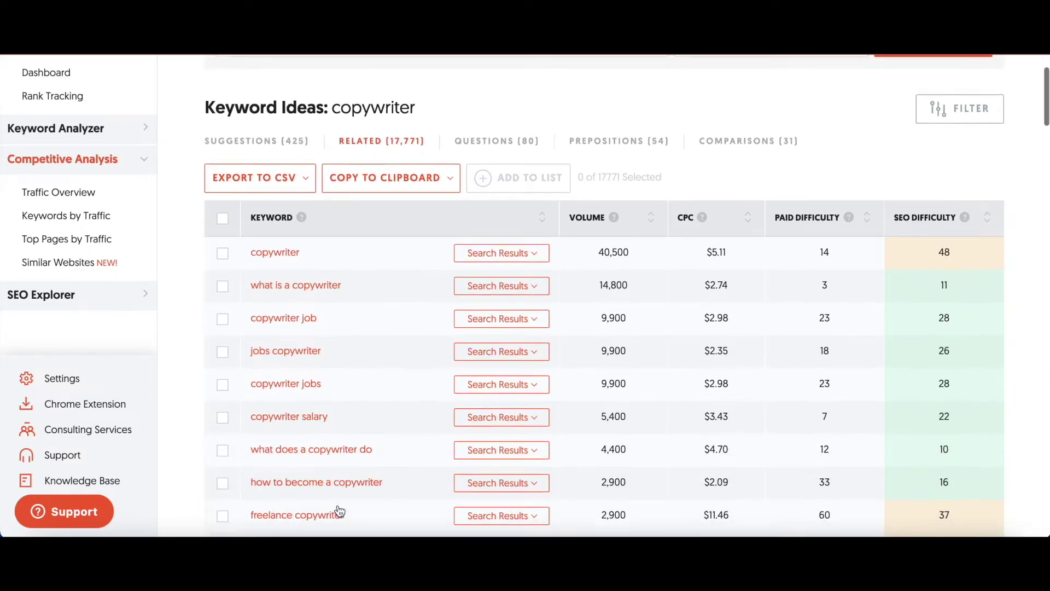
scroll(337, 504, down, 5)
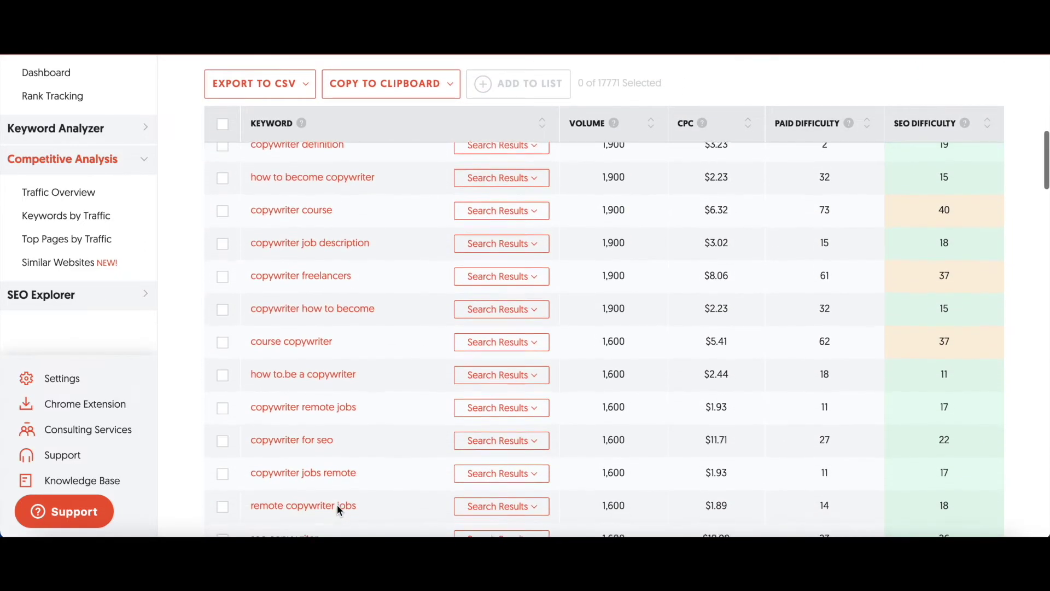
Switch to the question-based keyword ideas for copywriter and look through their volumes and SEO difficulty.
scroll(337, 505, up, 10)
click(507, 236)
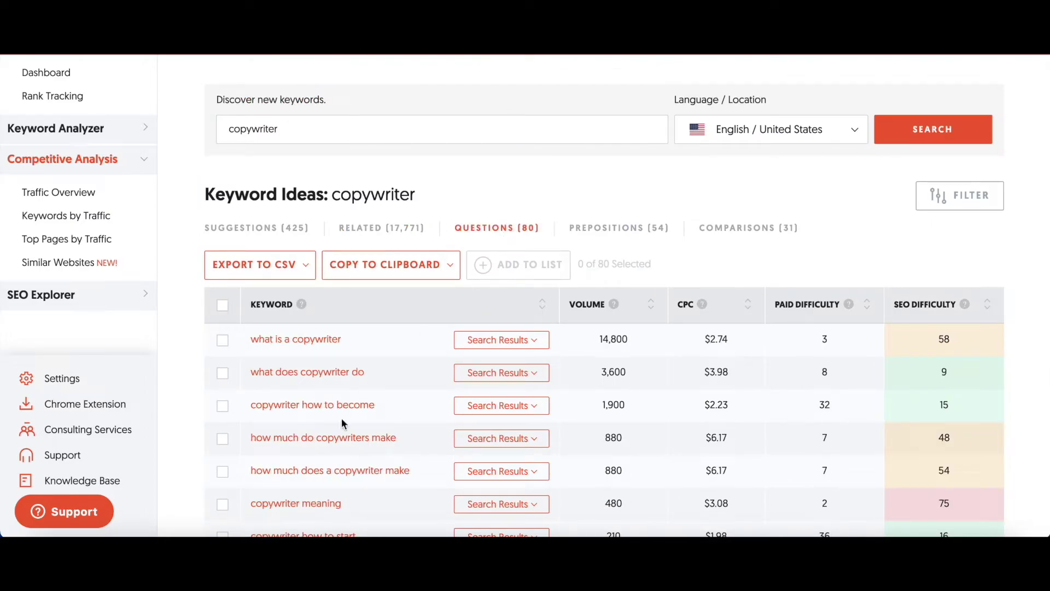
scroll(343, 424, down, 5)
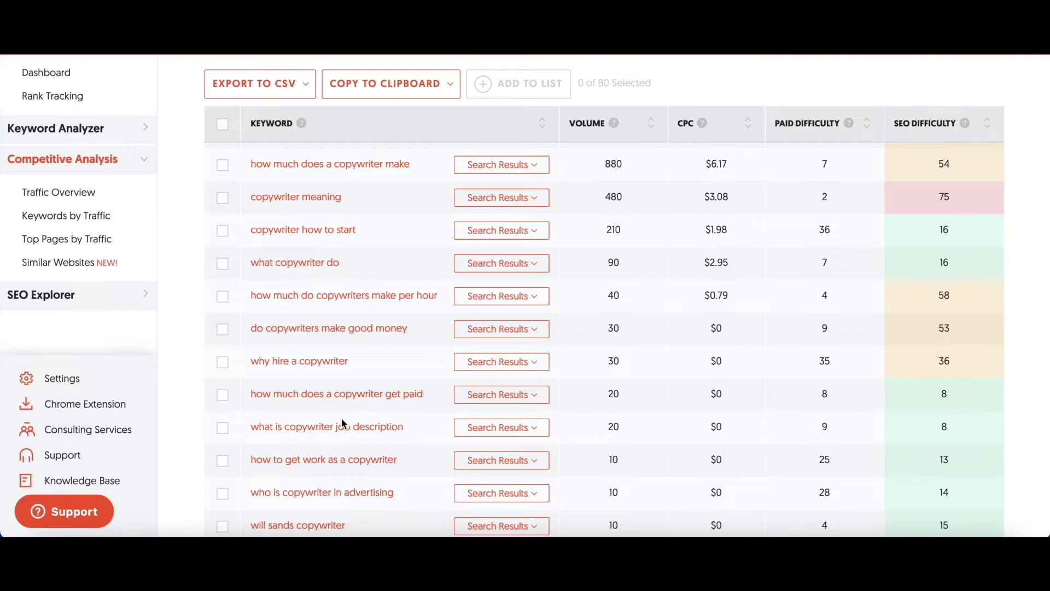
scroll(341, 419, down, 5)
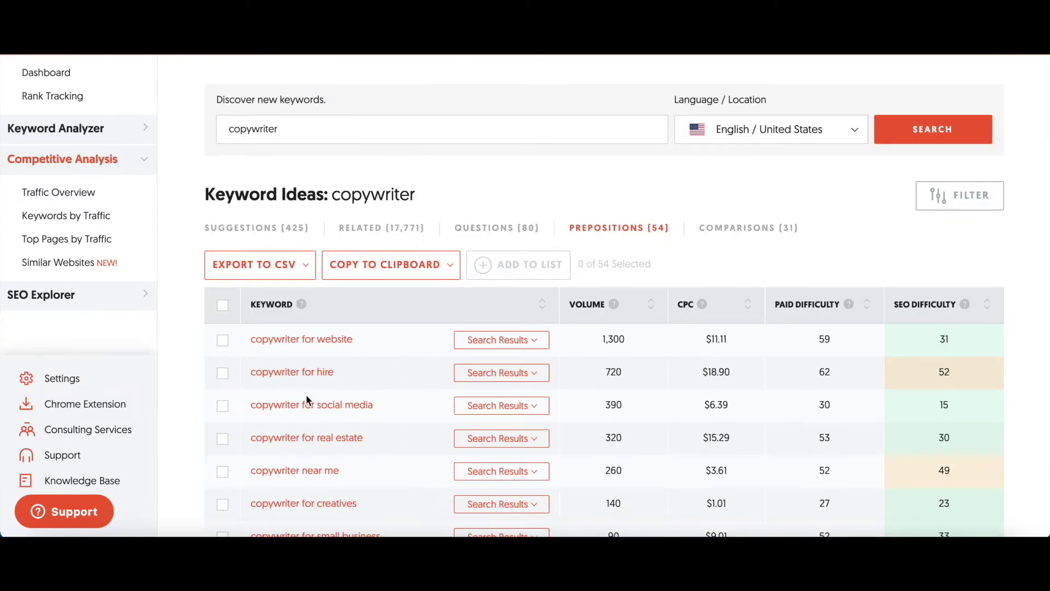
Look through the whole list of preposition-based keyword ideas for copywriter, down to the zero-volume entries.
scroll(306, 395, down, 15)
scroll(306, 395, down, 6)
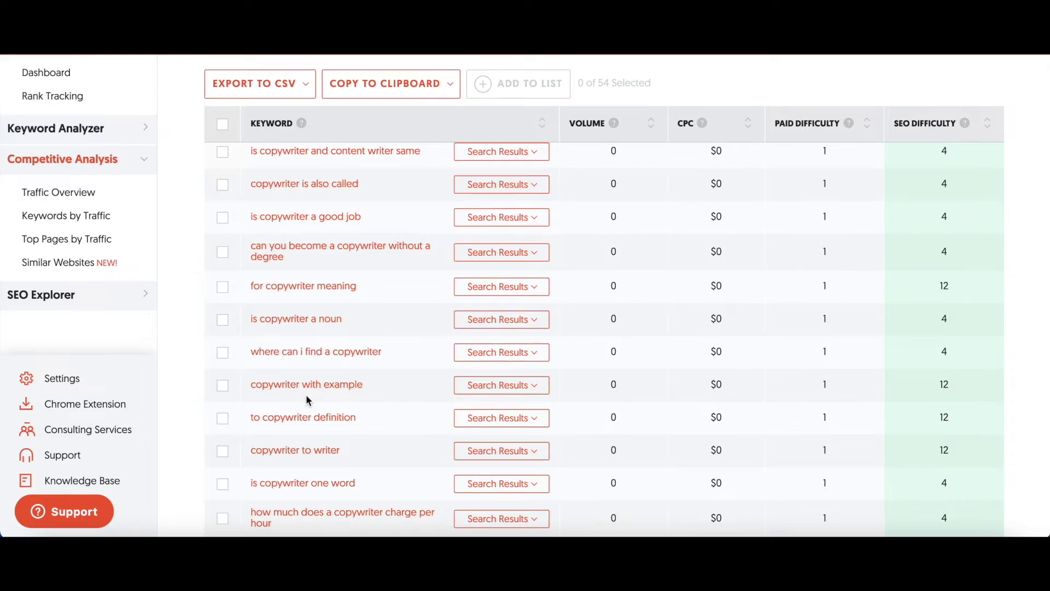
scroll(306, 396, down, 7)
Filter the copywriter keyword ideas to a minimum search volume of 40 and check the filtered preposition keywords.
scroll(306, 398, up, 10)
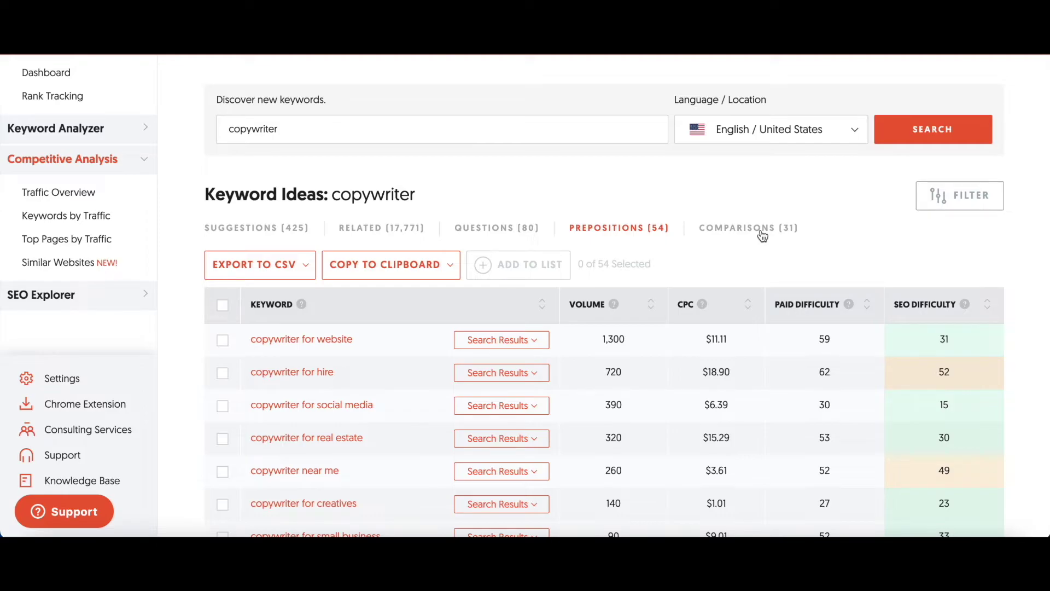
click(937, 196)
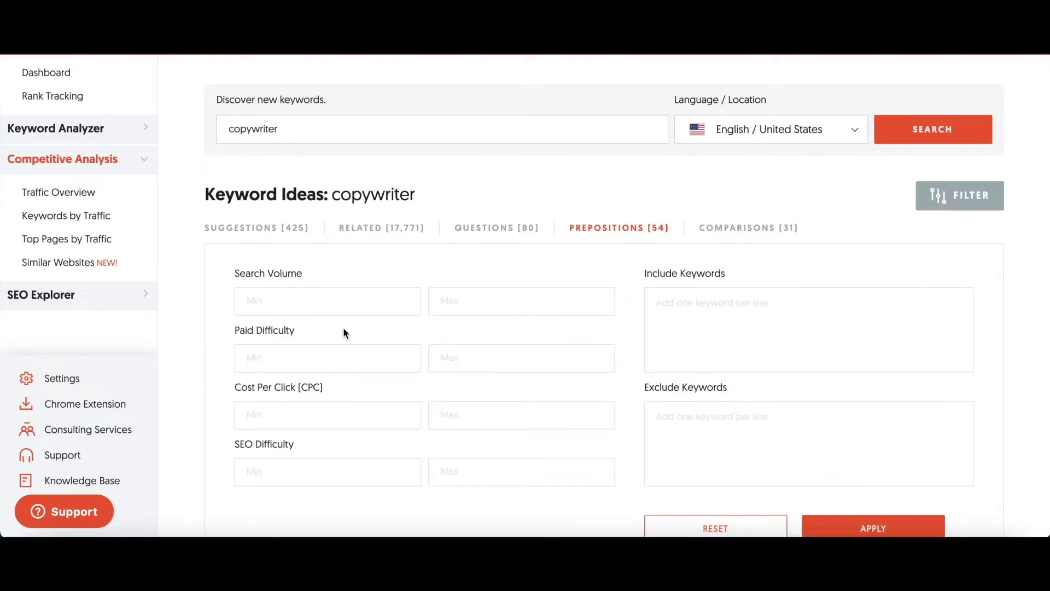
click(298, 296)
click(294, 299)
text(40)
scroll(623, 444, down, 2)
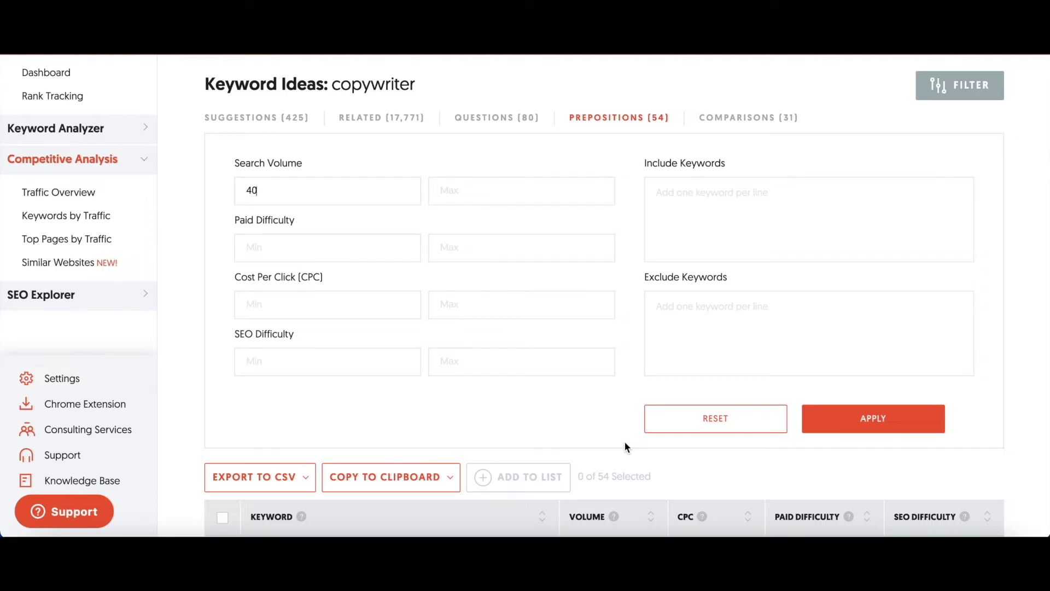
click(881, 417)
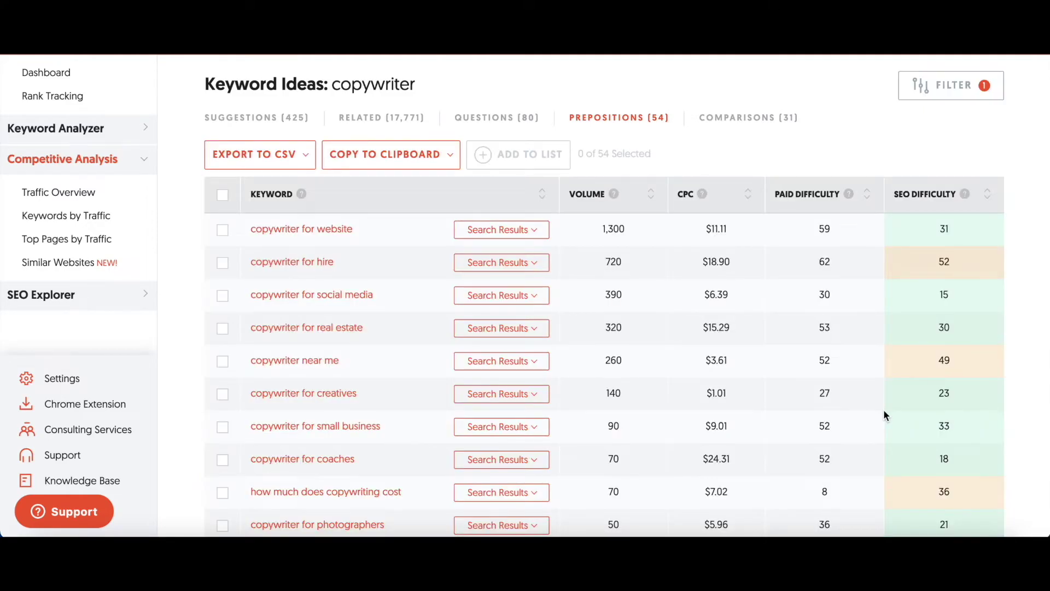
scroll(884, 409, up, 2)
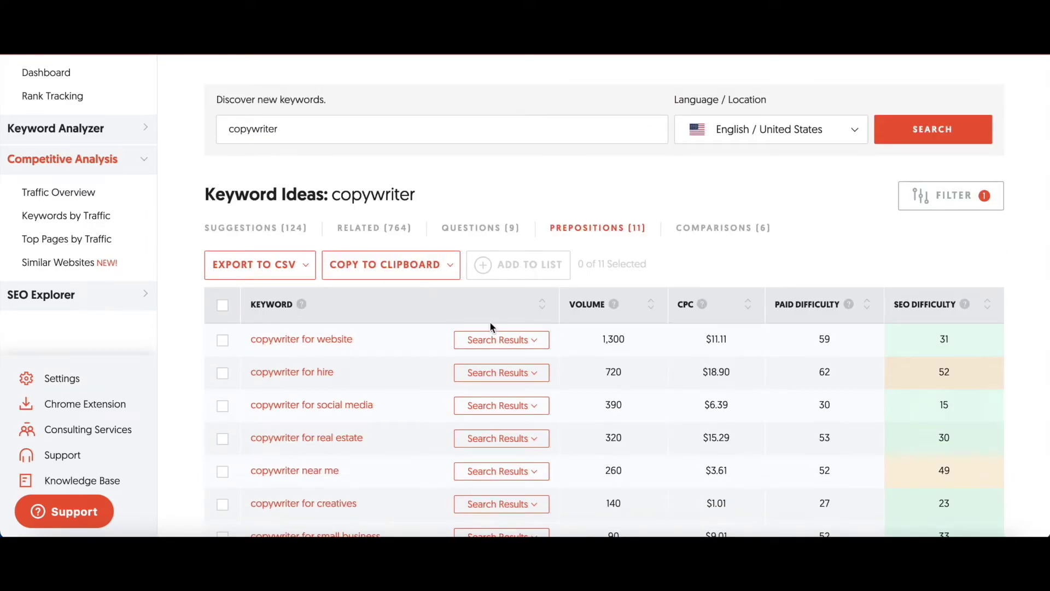
scroll(611, 417, down, 4)
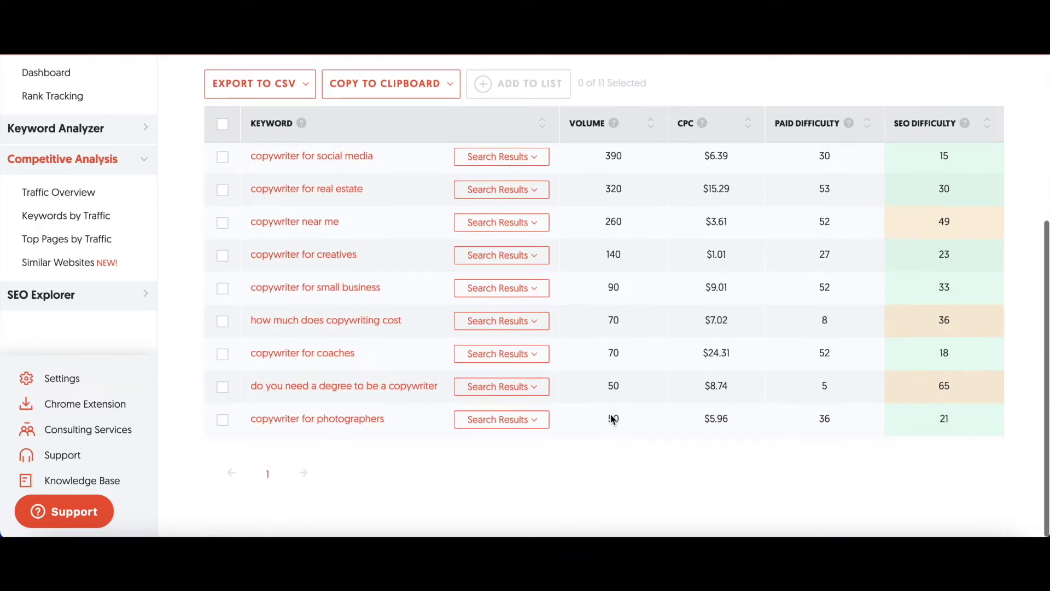
scroll(611, 417, up, 4)
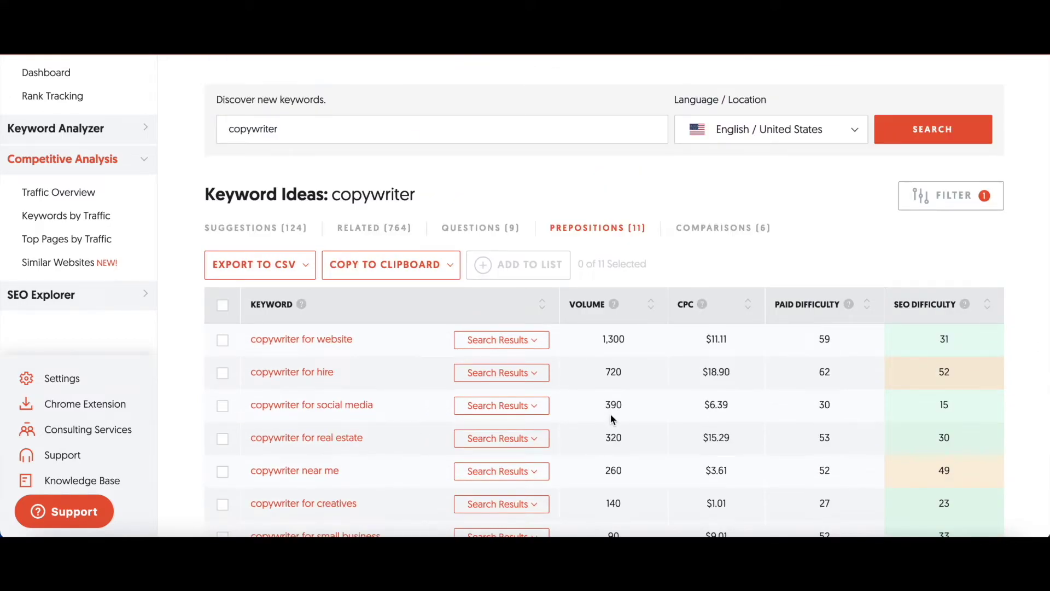